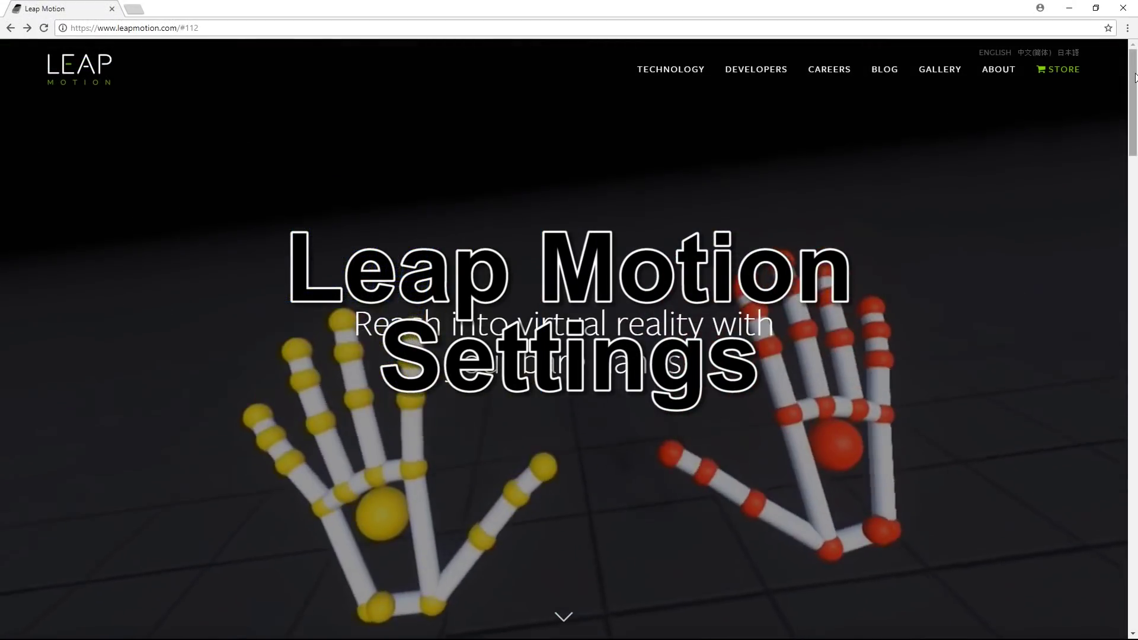
# Step: Go from the site footer's Setup link to Desktop Setup, scrolling to the Windows download
pyautogui.scroll(-10, 1135, 413)
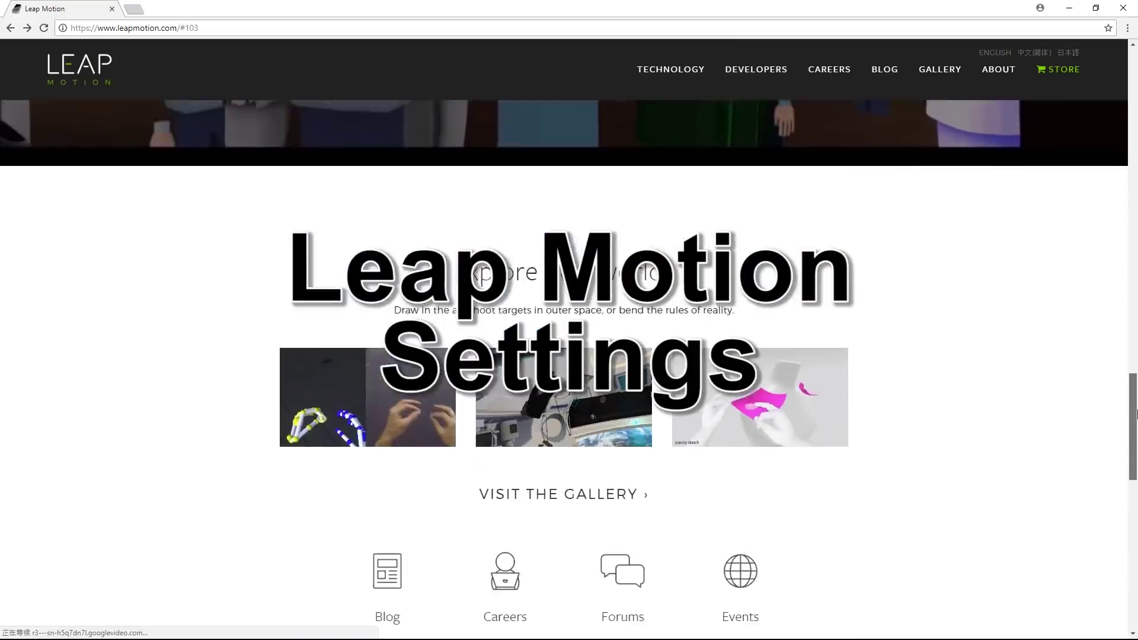
pyautogui.scroll(-12, 1134, 413)
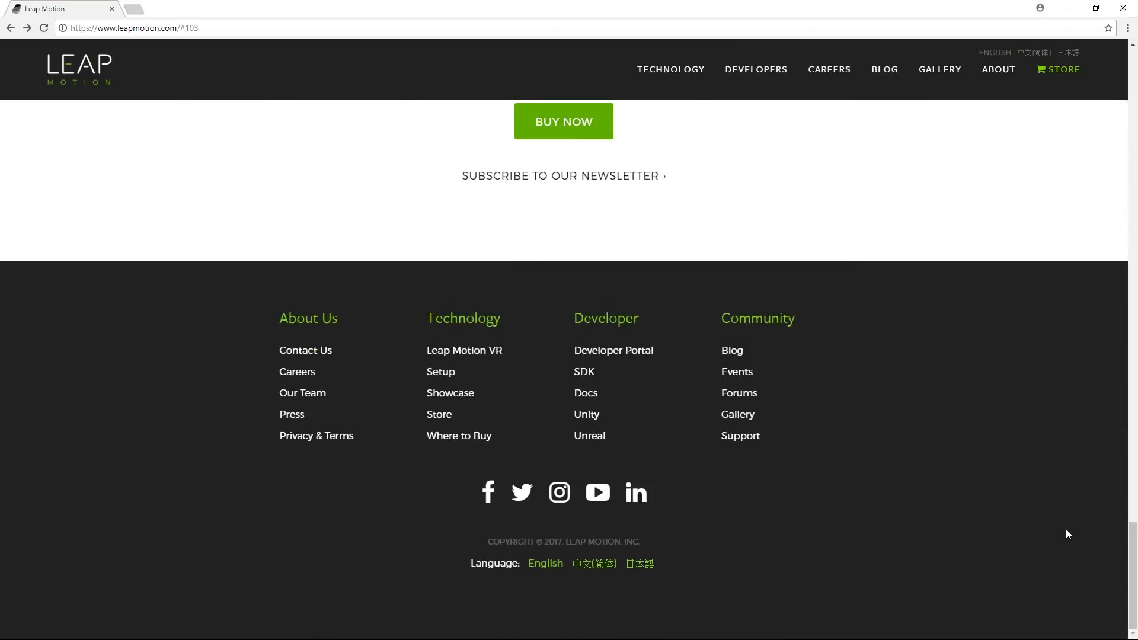
pyautogui.click(447, 377)
pyautogui.scroll(-3, 708, 343)
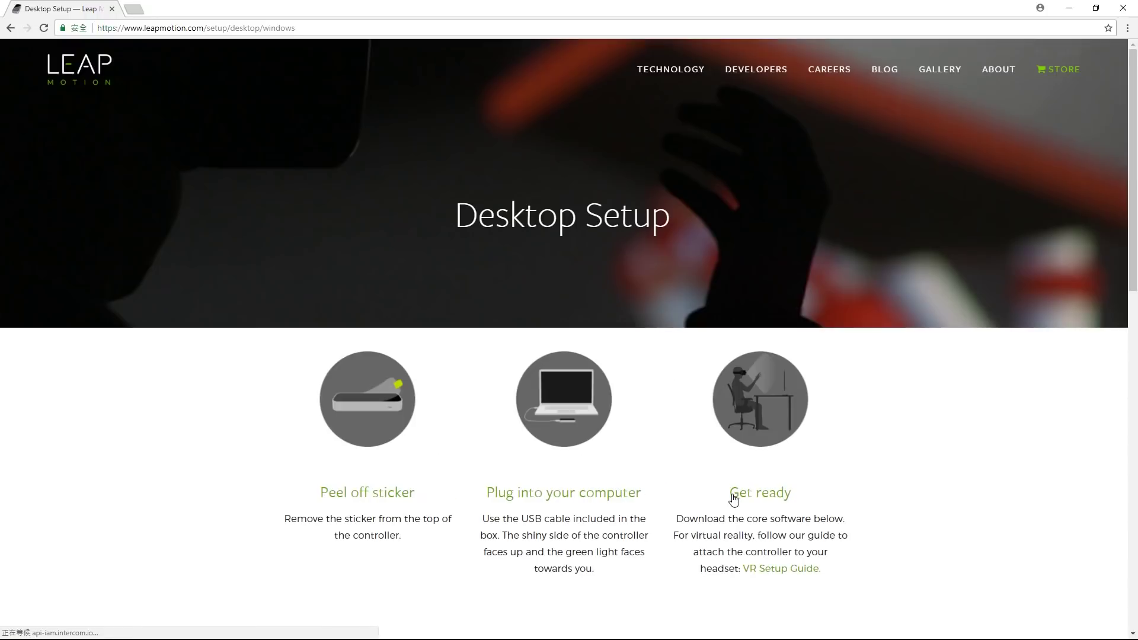
pyautogui.scroll(-3, 599, 458)
pyautogui.scroll(-1, 598, 457)
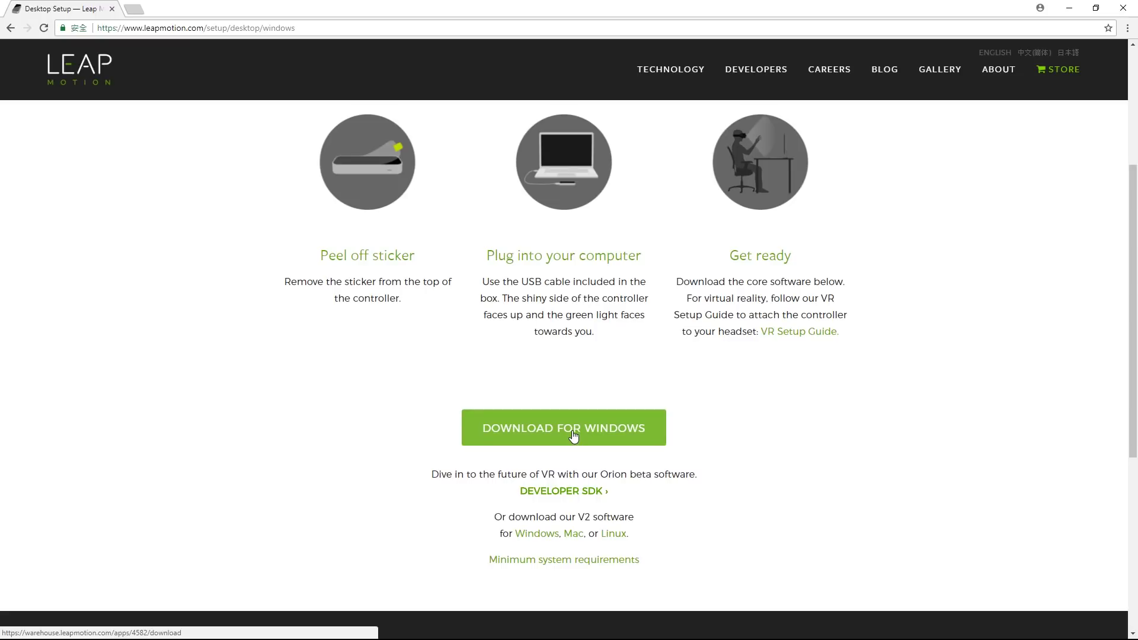
# Step: Launch Leap Motion Control Panel from the Start menu's Leap Motion group
pyautogui.click(14, 628)
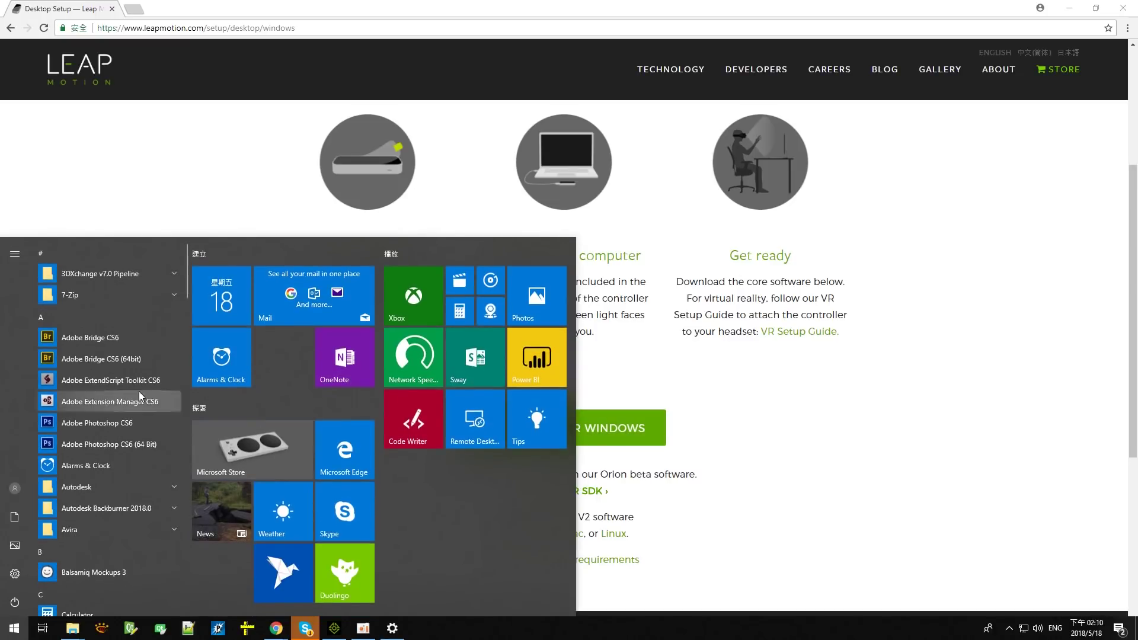
pyautogui.scroll(-10, 154, 354)
pyautogui.click(122, 544)
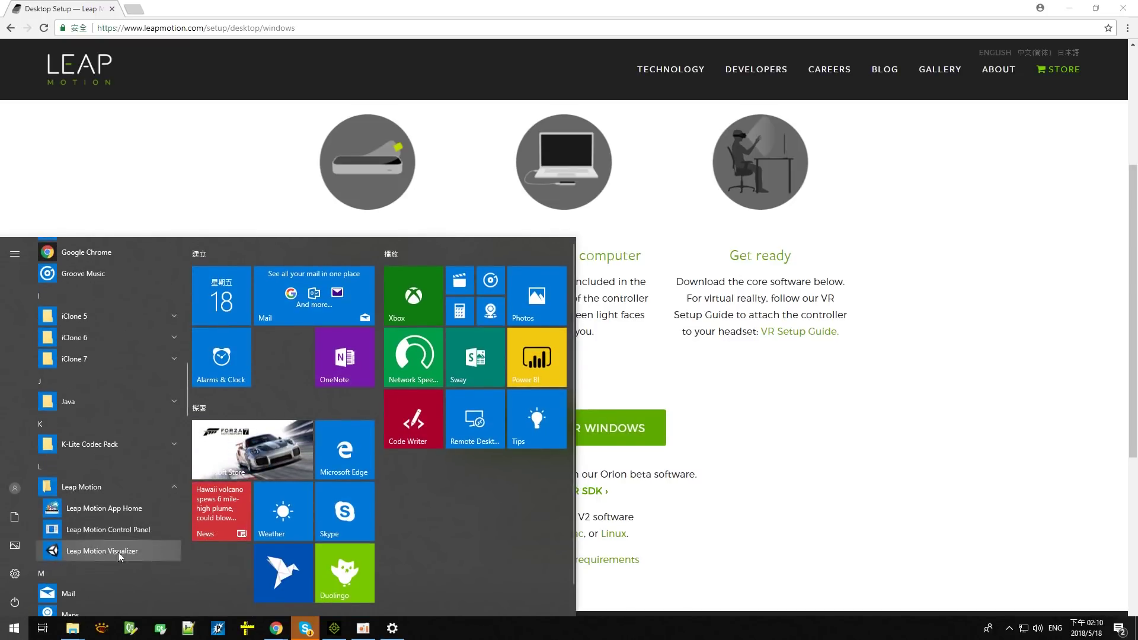
pyautogui.click(115, 529)
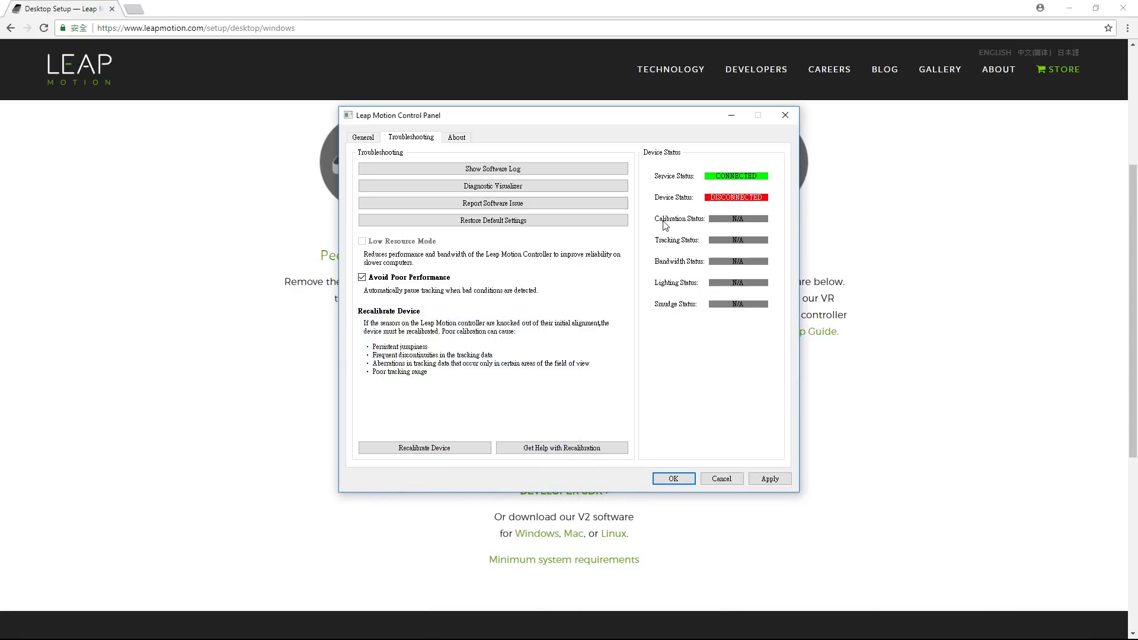
# Step: Reopen the Control Panel from the hidden tray icons to check Troubleshooting device status
pyautogui.click(785, 115)
pyautogui.press('super')
pyautogui.click(1010, 629)
pyautogui.click(1044, 606)
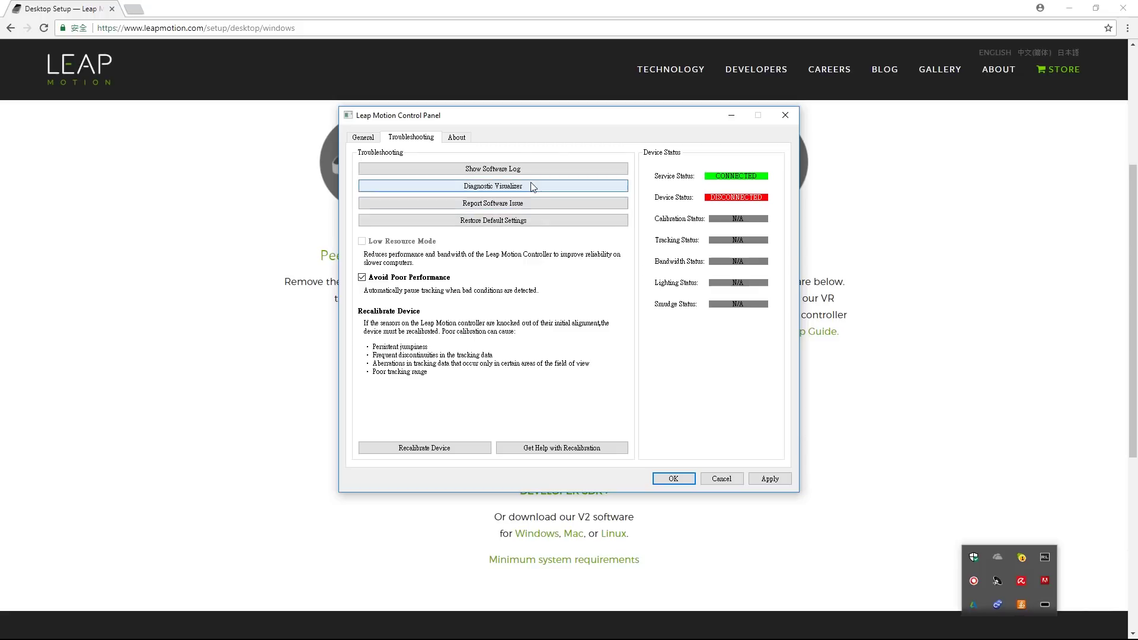
pyautogui.click(711, 176)
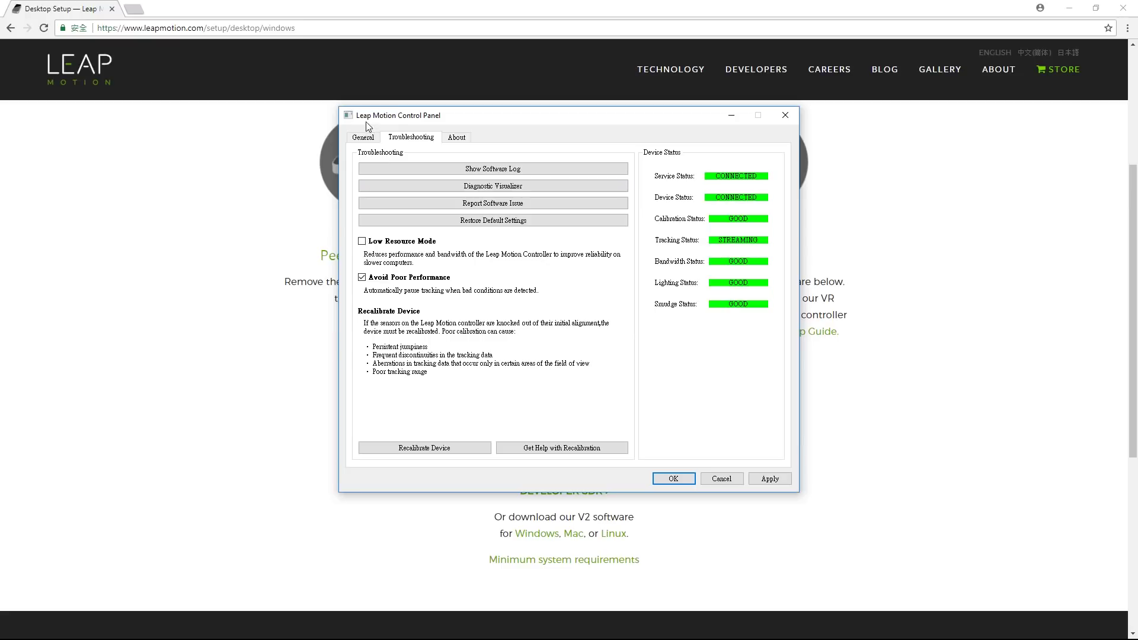
# Step: Check General, return to Troubleshooting with Avoid Poor Performance off, and start Diagnostic Visualizer
pyautogui.click(370, 140)
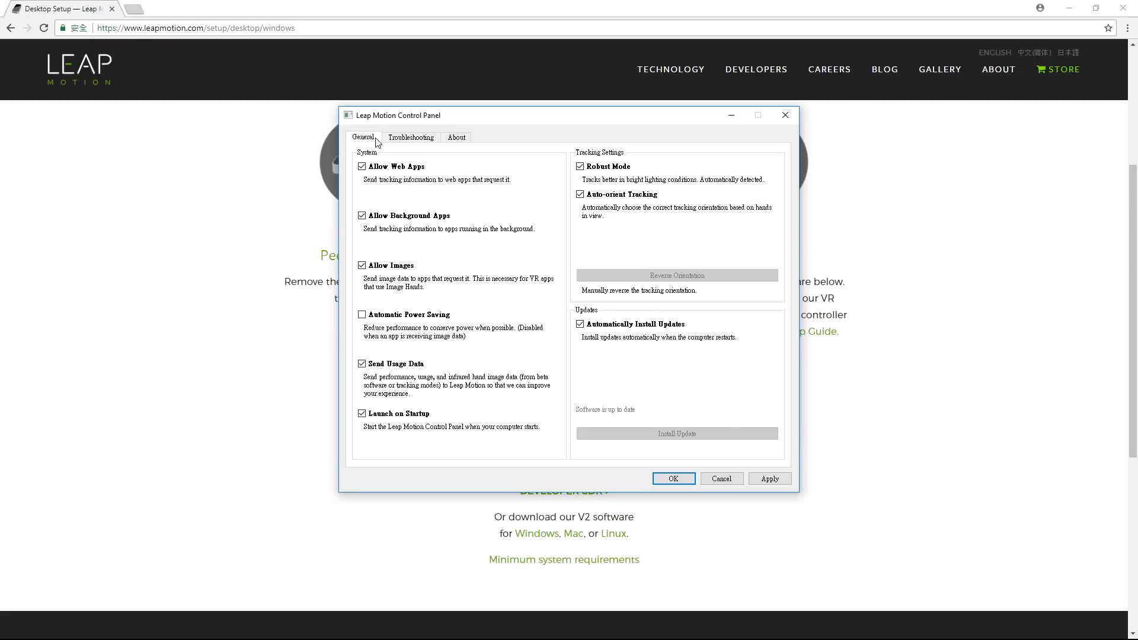
pyautogui.click(409, 140)
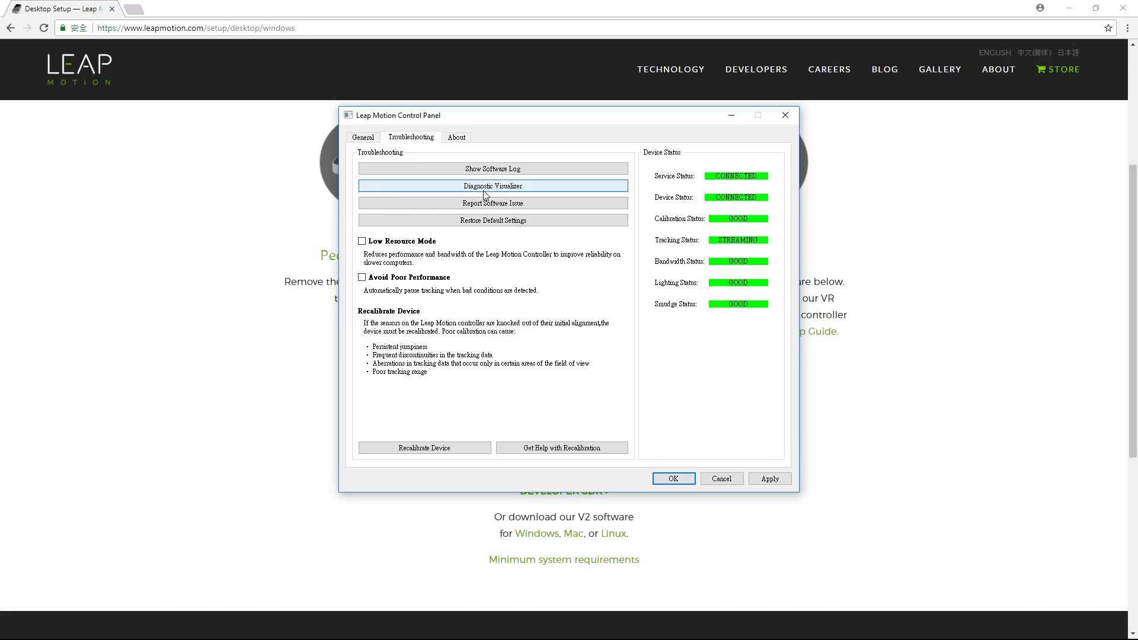
pyautogui.click(484, 194)
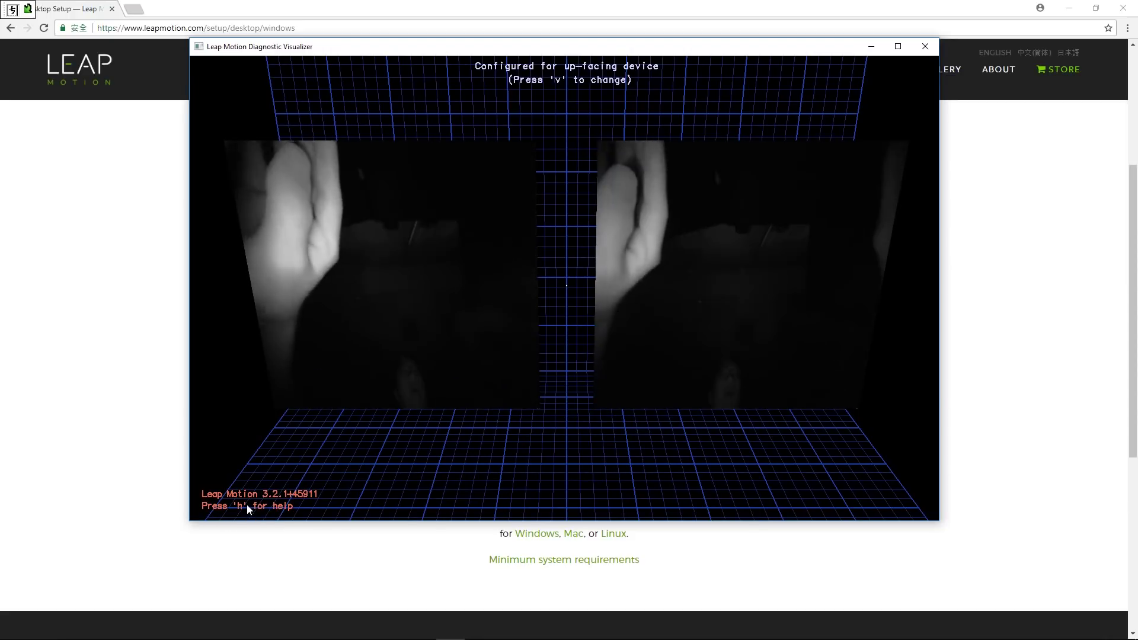
# Step: Show the H help list, L tracking coordinates and latency, then zoom out and orbit higher
pyautogui.press('h')
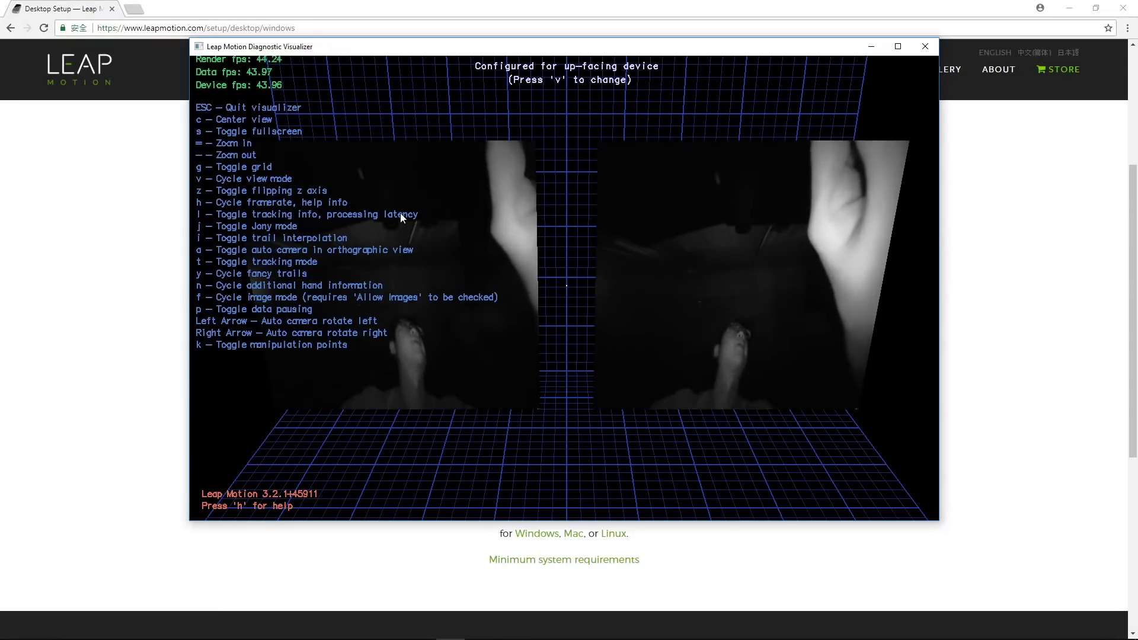
pyautogui.press('l')
pyautogui.scroll(-5, 653, 279)
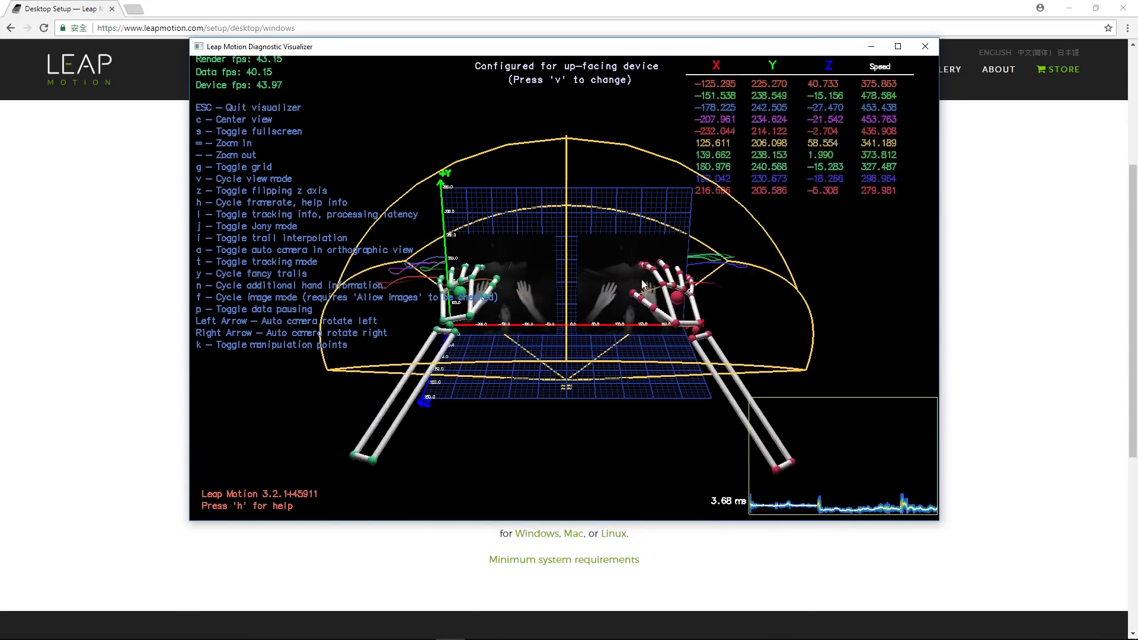
pyautogui.moveTo(579, 252); pyautogui.dragTo(556, 293)
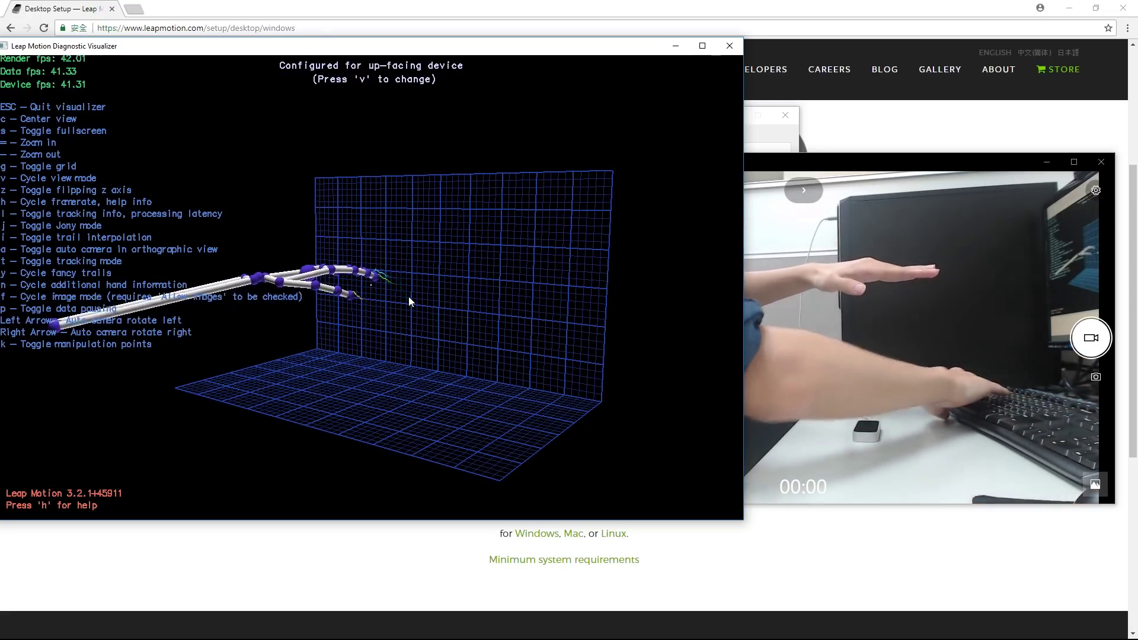
# Step: Hide the help list and rotate the view around the tracked forearm and hand
pyautogui.press('h')
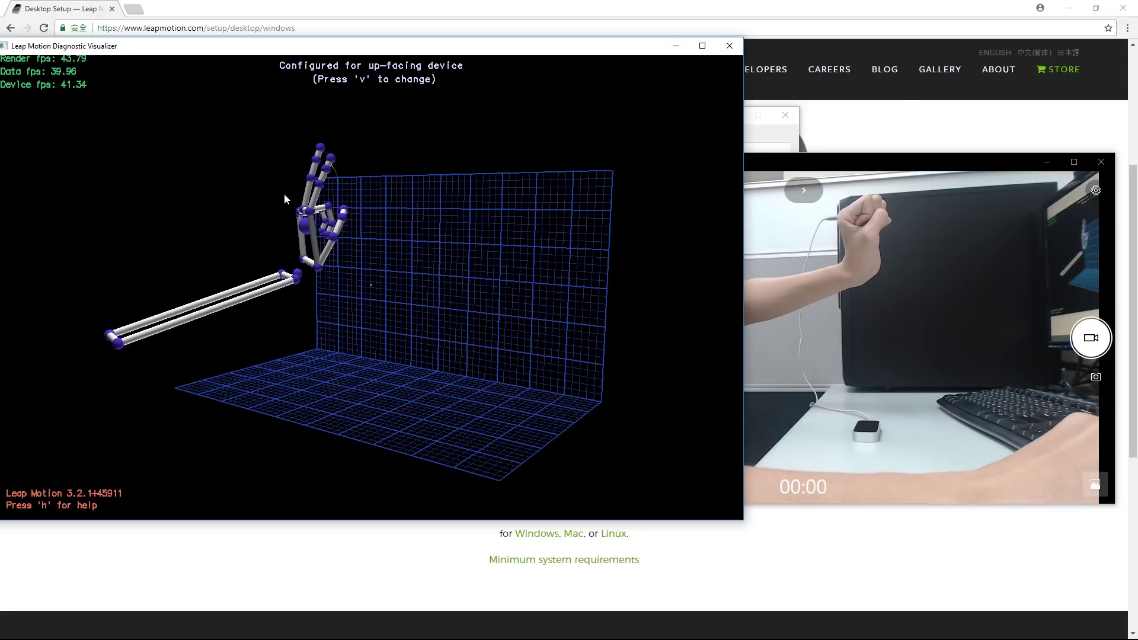
pyautogui.moveTo(458, 350); pyautogui.dragTo(331, 380)
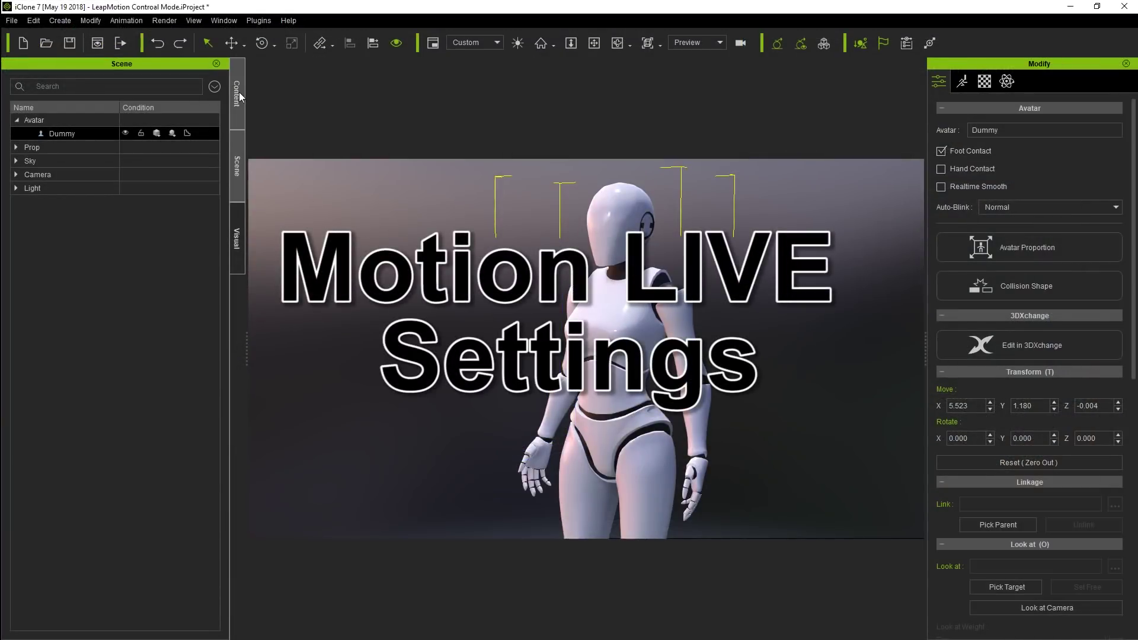
# Step: Apply the Custom Hand Gear Pose to the Dummy and open iClone Motion LIVE from Plugins
pyautogui.click(238, 95)
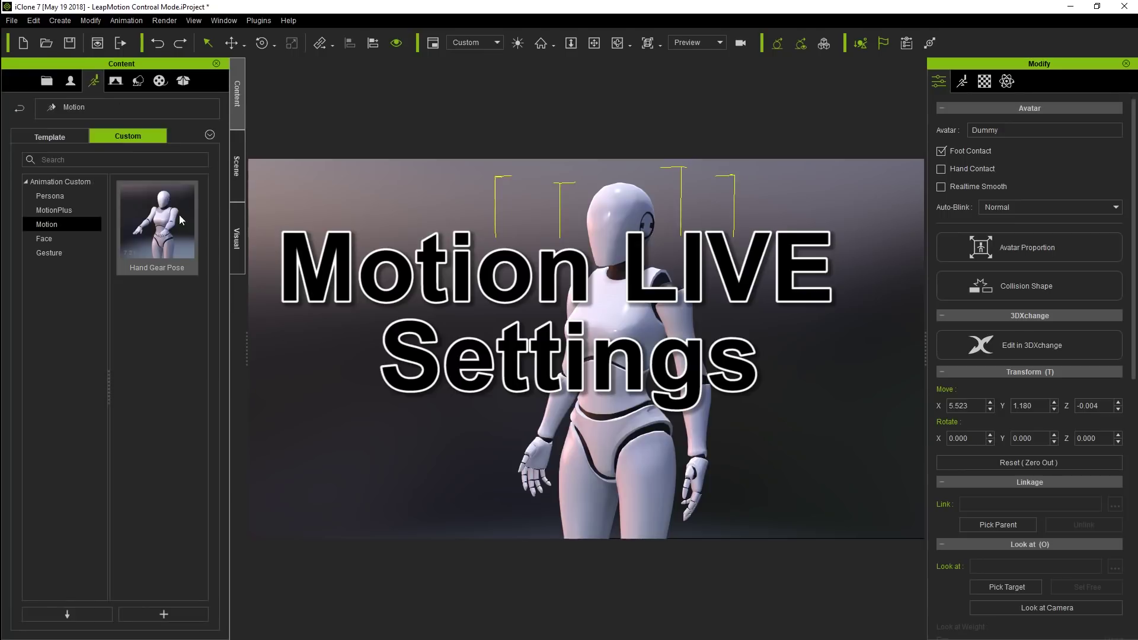
pyautogui.moveTo(157, 239); pyautogui.dragTo(591, 309)
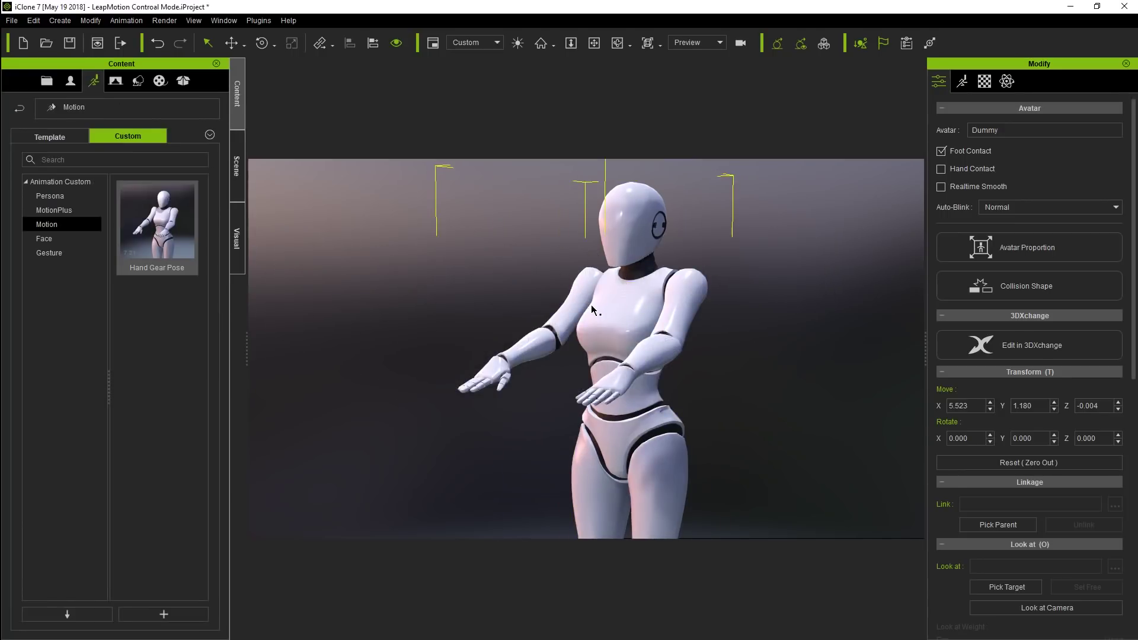
pyautogui.click(255, 21)
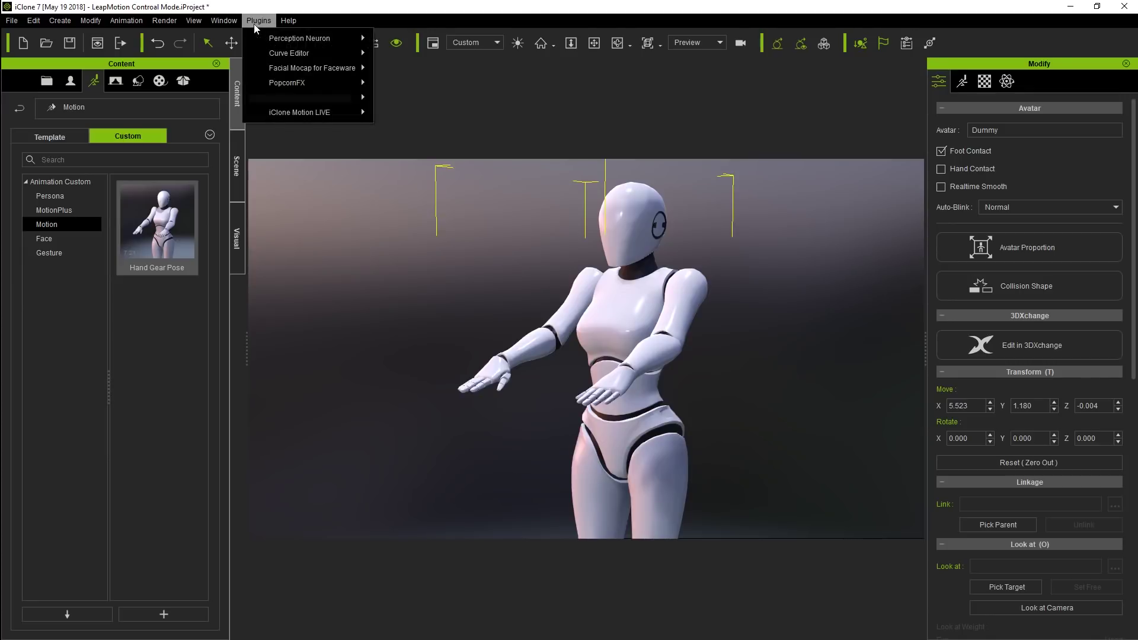
pyautogui.moveTo(258, 109)
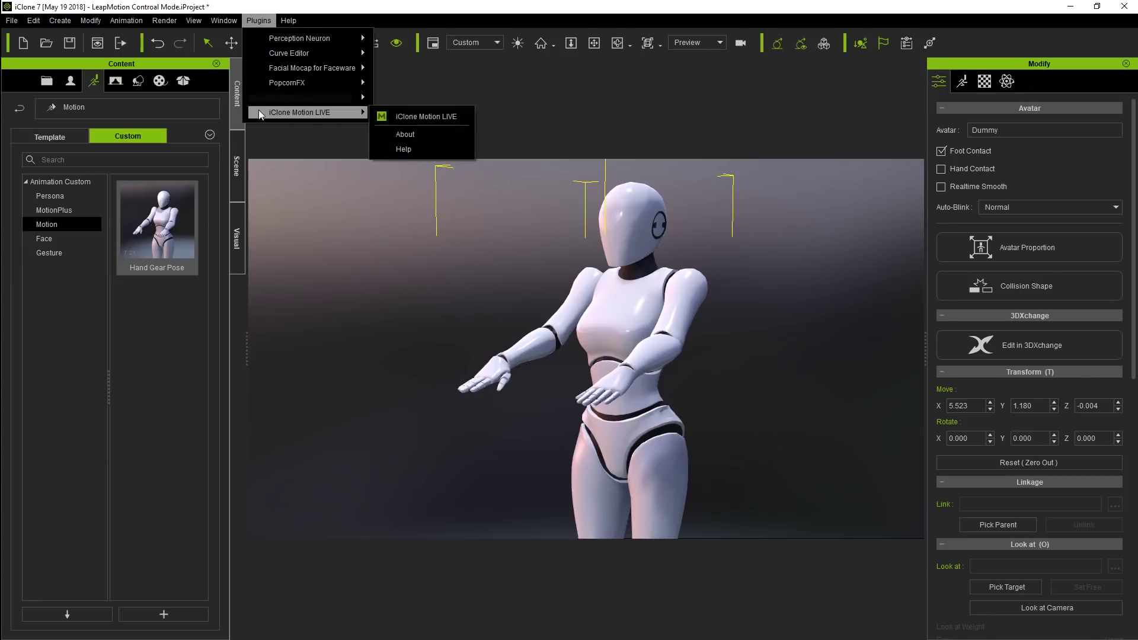
pyautogui.click(424, 116)
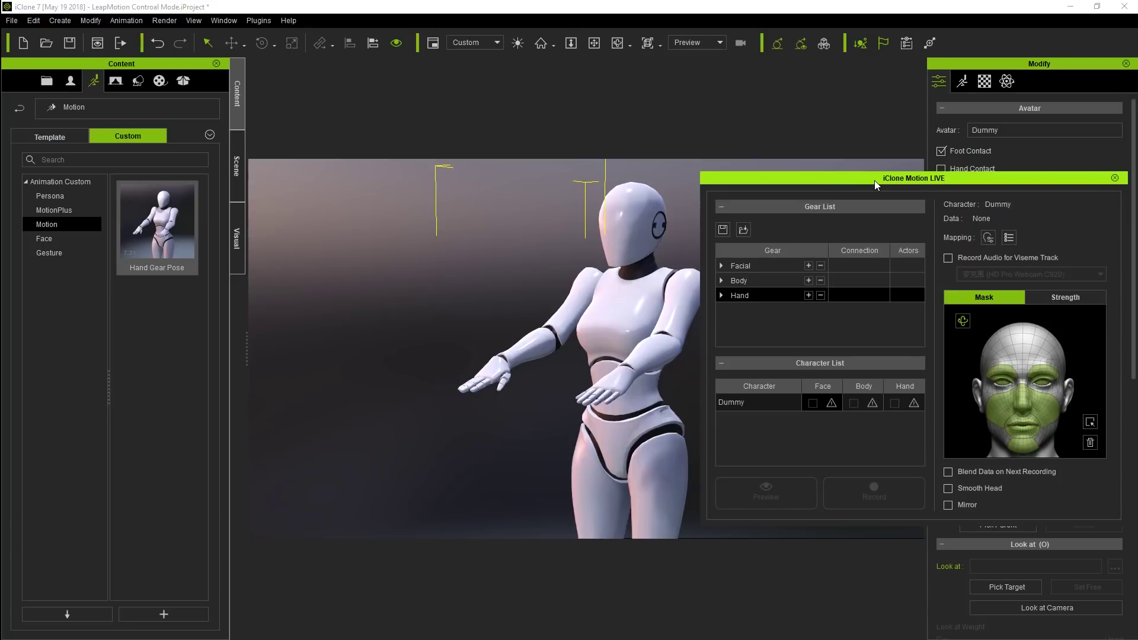
# Step: Close Motion LIVE and bring it back through the Modify panel's Animation tools
pyautogui.click(1114, 178)
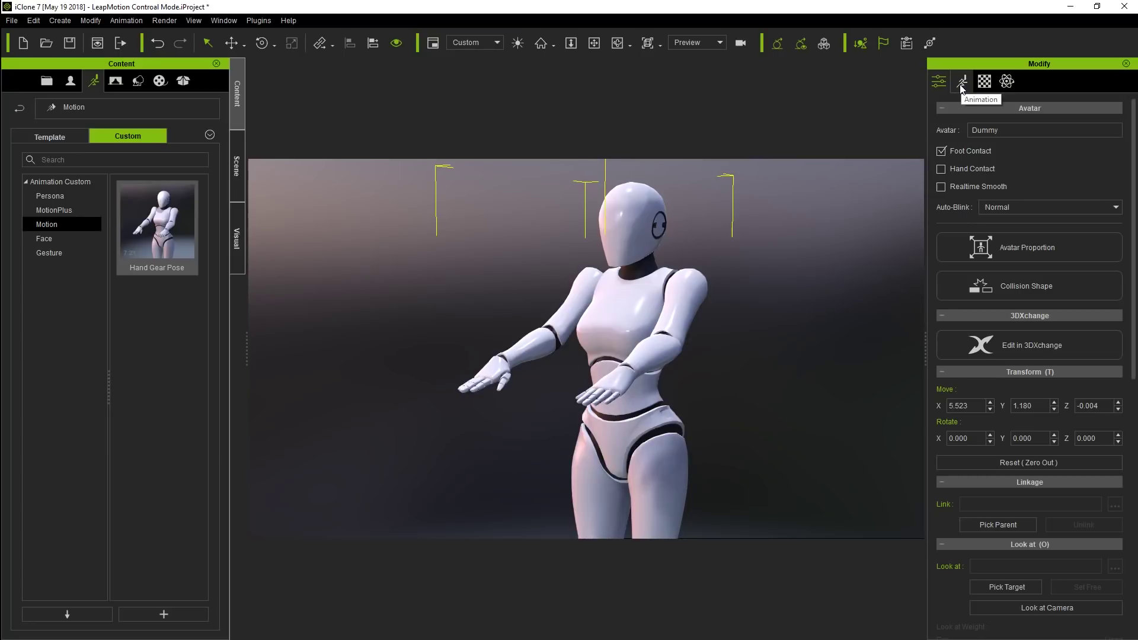
pyautogui.click(962, 83)
pyautogui.moveTo(1133, 135); pyautogui.dragTo(1134, 251)
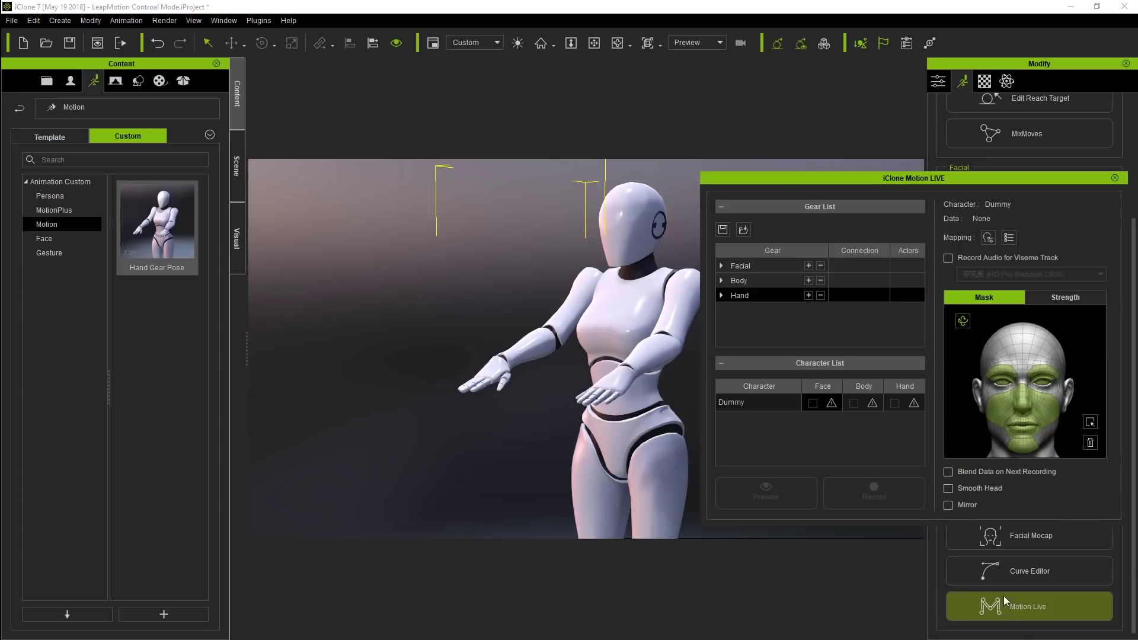
# Step: Add Leap Motion as the Hand gear and connect it at 127.0.0.1:6437
pyautogui.moveTo(1042, 179); pyautogui.dragTo(1047, 156)
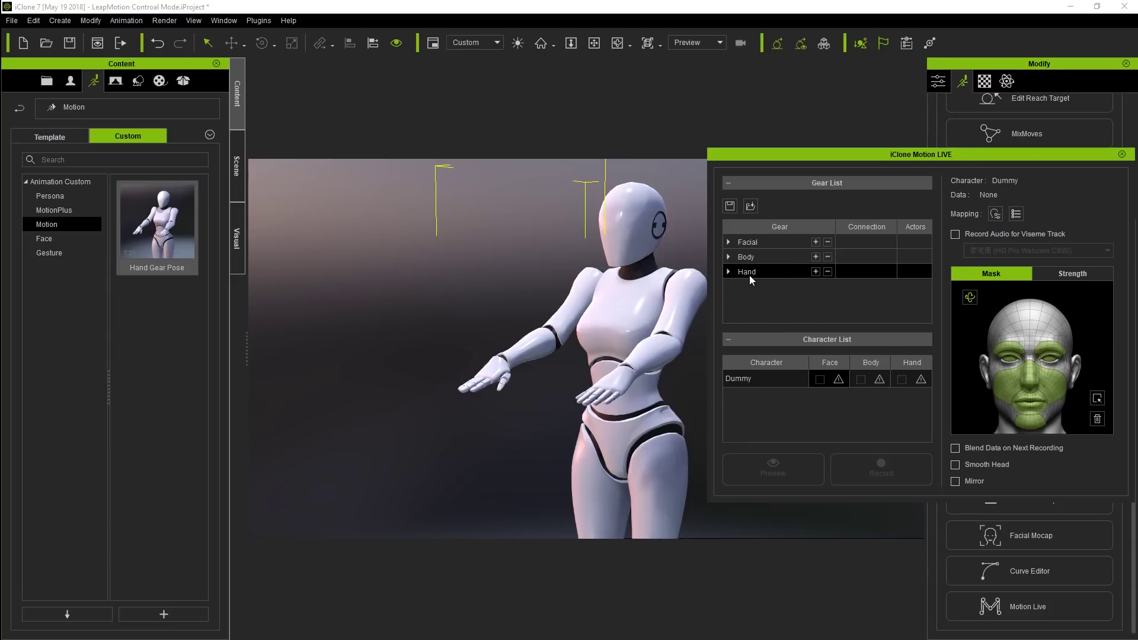
pyautogui.click(815, 272)
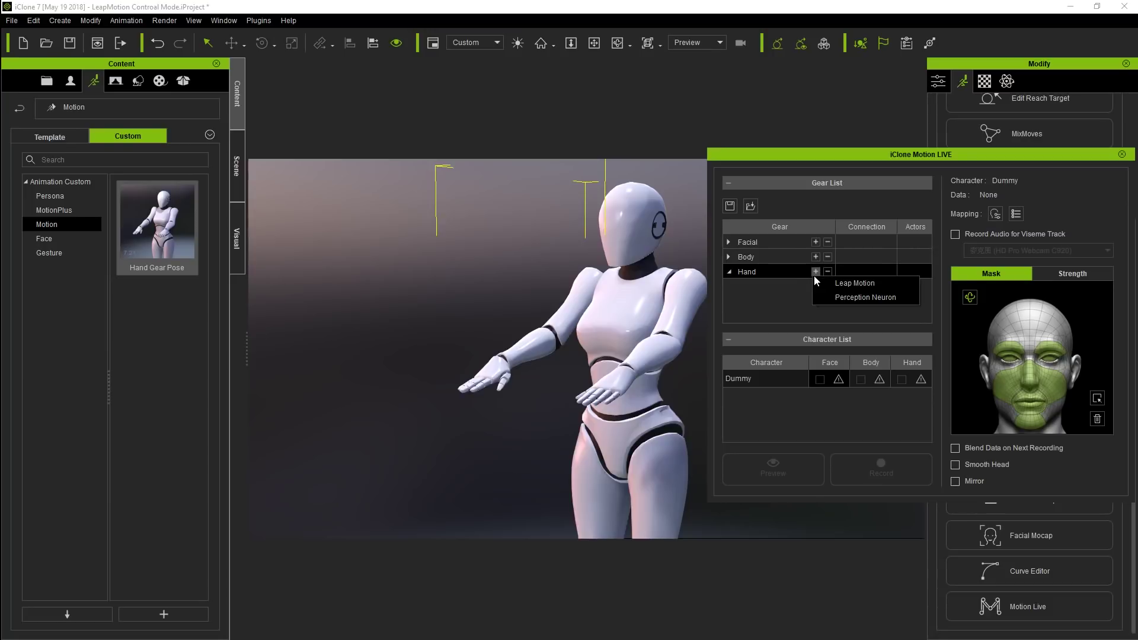
pyautogui.click(851, 284)
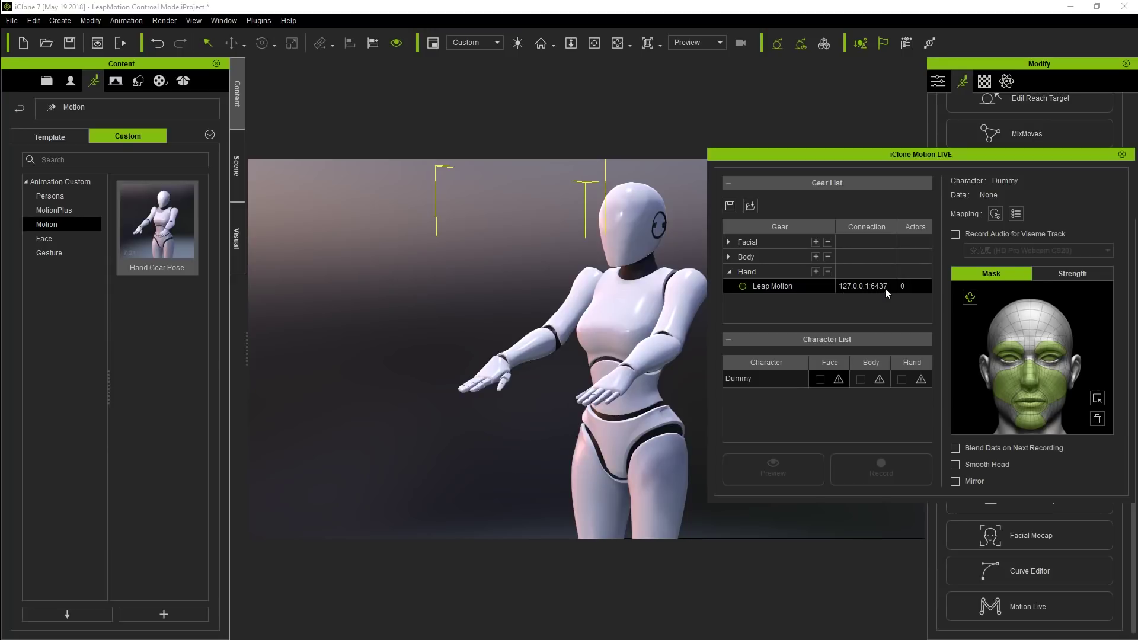
pyautogui.click(743, 288)
# Step: Assign Leap Motion hand data to the Dummy and start the live preview with Space
pyautogui.click(911, 383)
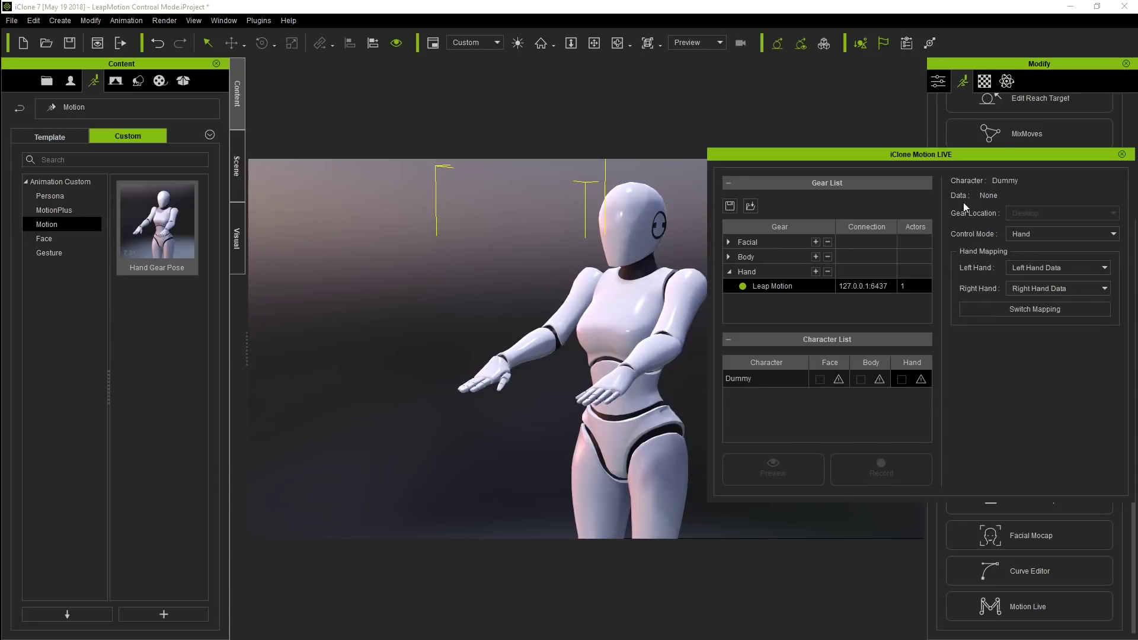
pyautogui.click(923, 383)
pyautogui.click(966, 388)
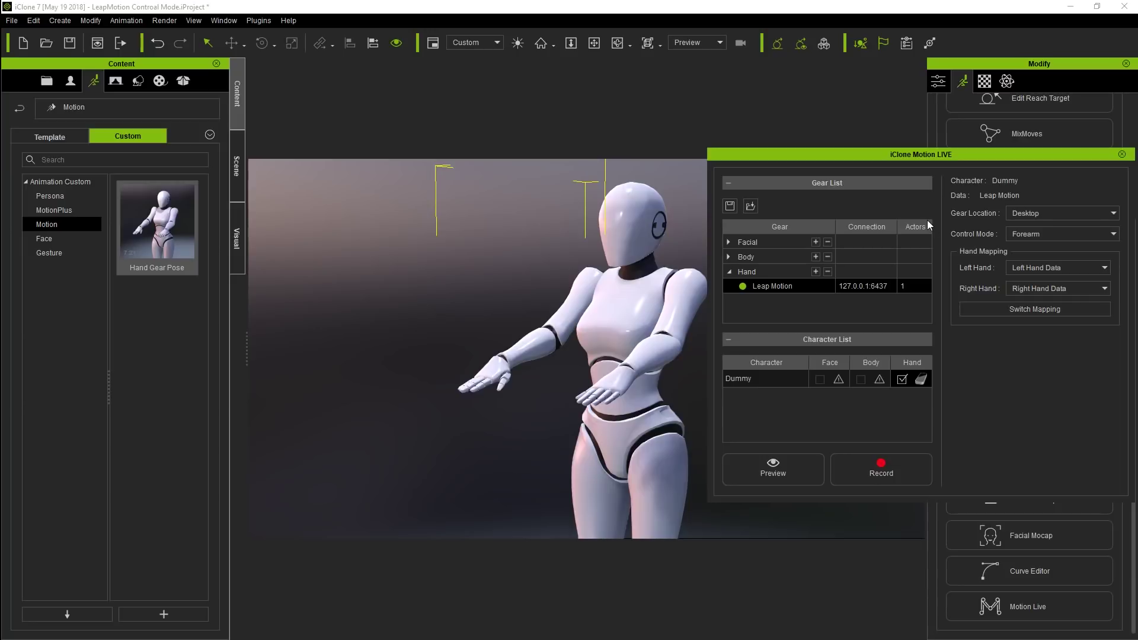
pyautogui.click(773, 471)
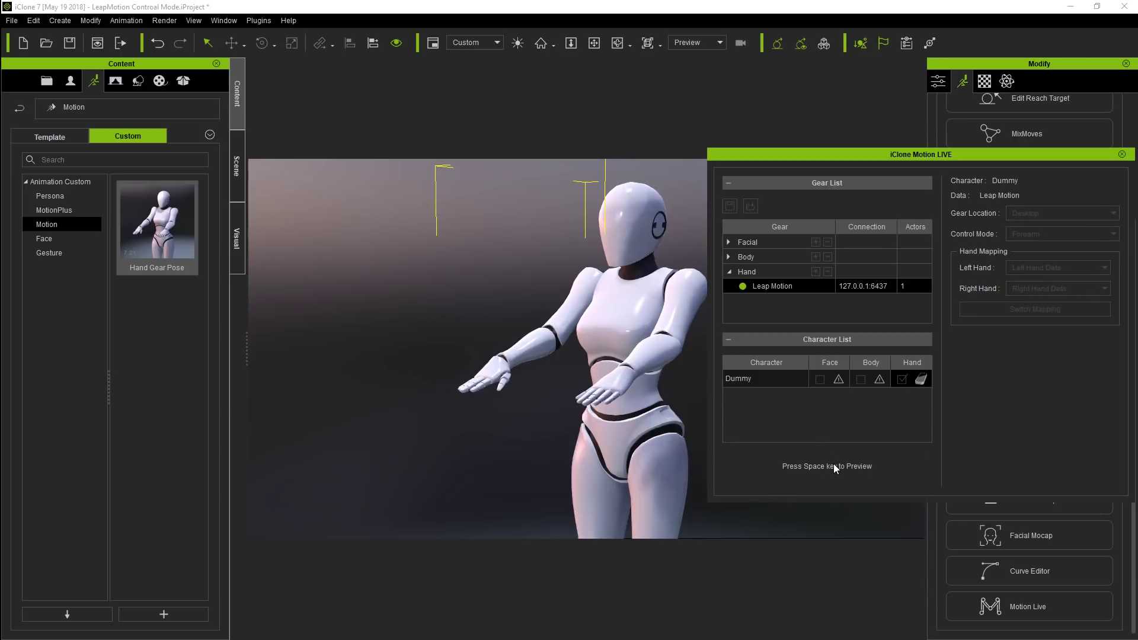
pyautogui.press('space')
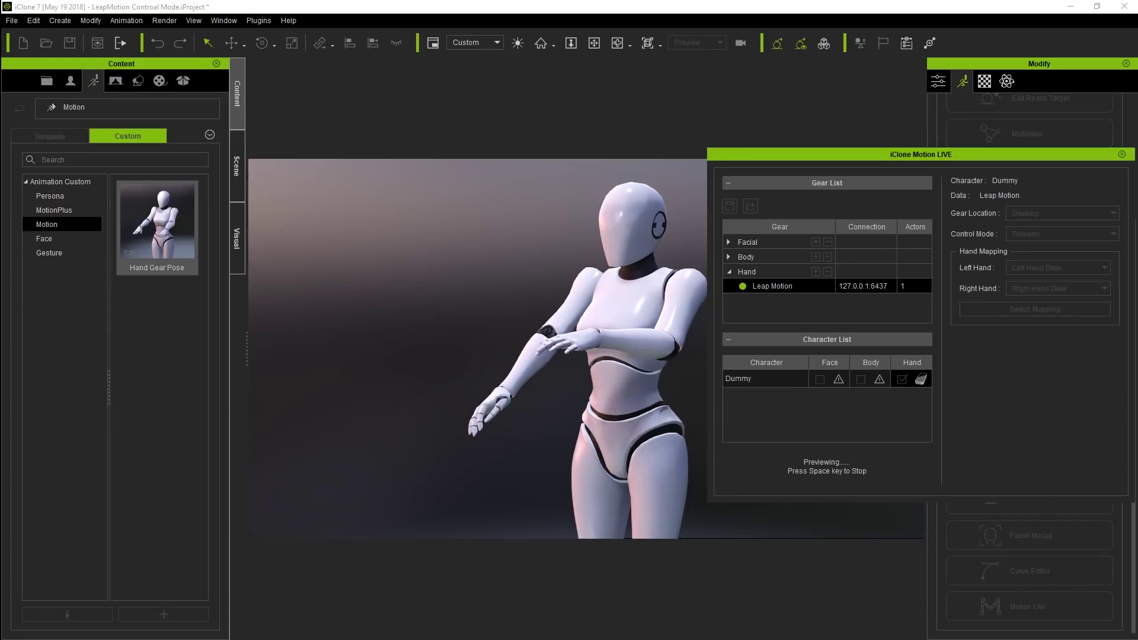
pyautogui.hotkey('alt', 'Tab')
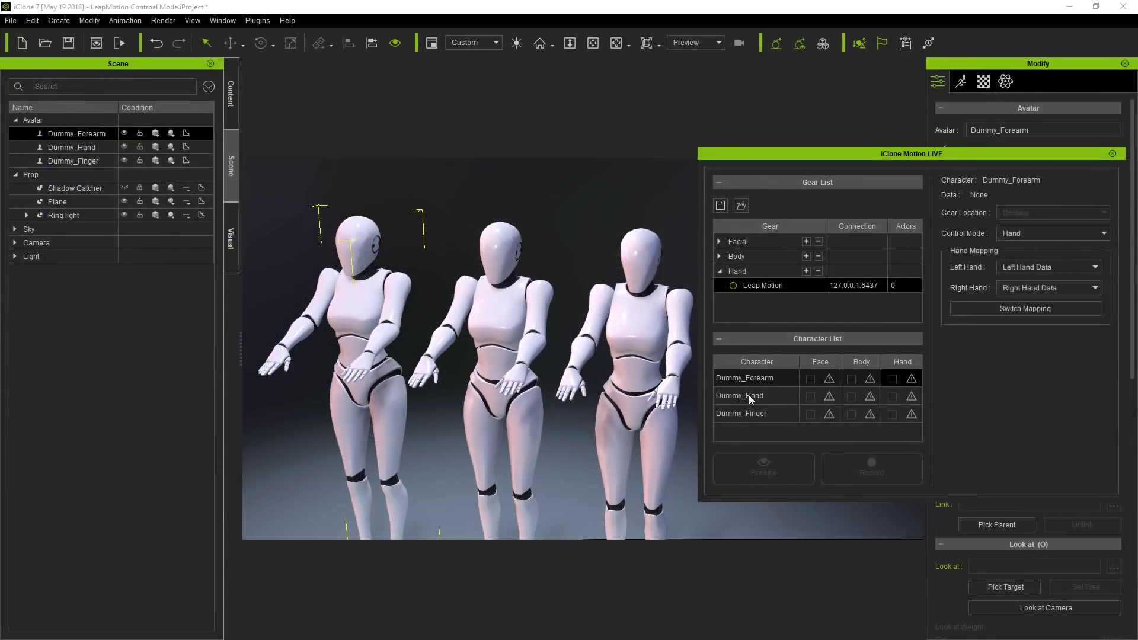
# Step: Select Dummy_Hand and Dummy_Finger and reconnect the Leap Motion device
pyautogui.click(749, 395)
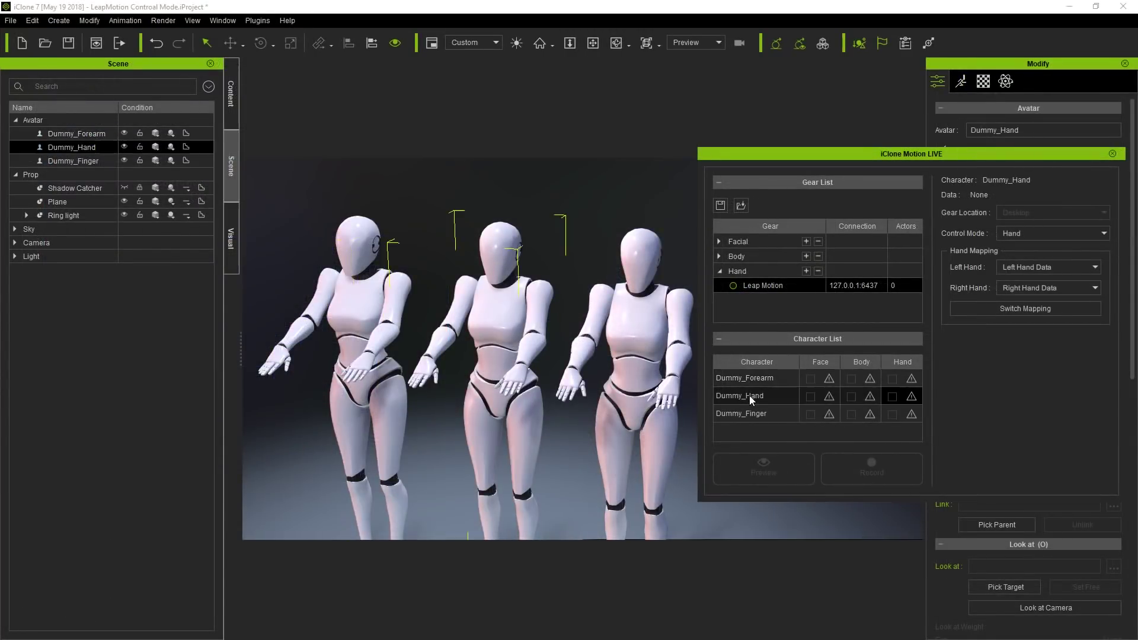
pyautogui.click(755, 416)
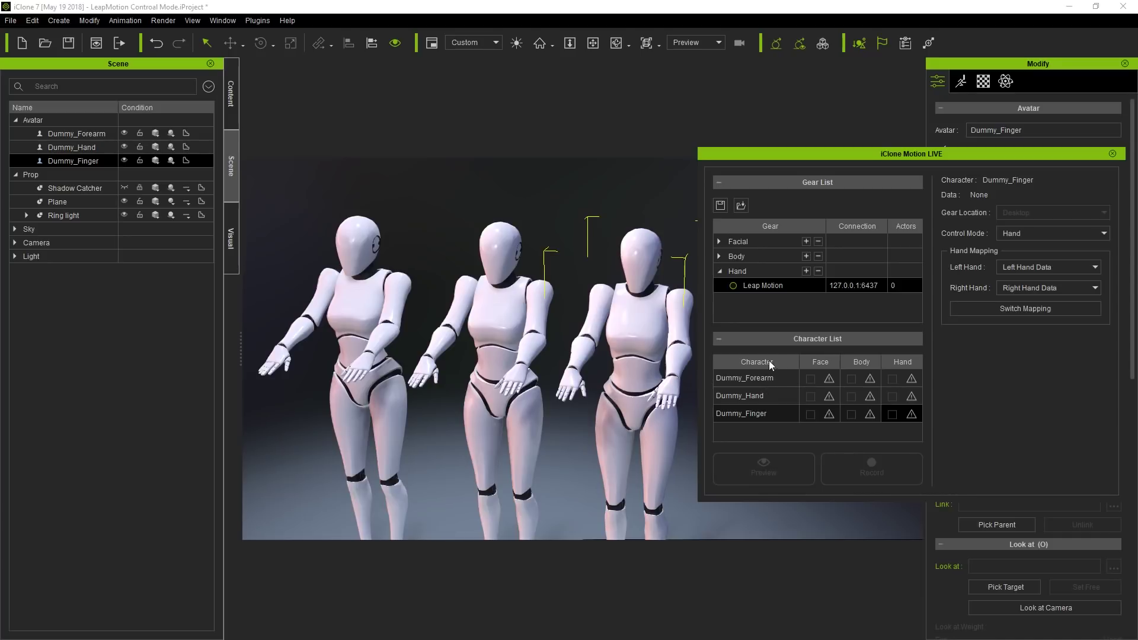
pyautogui.click(733, 286)
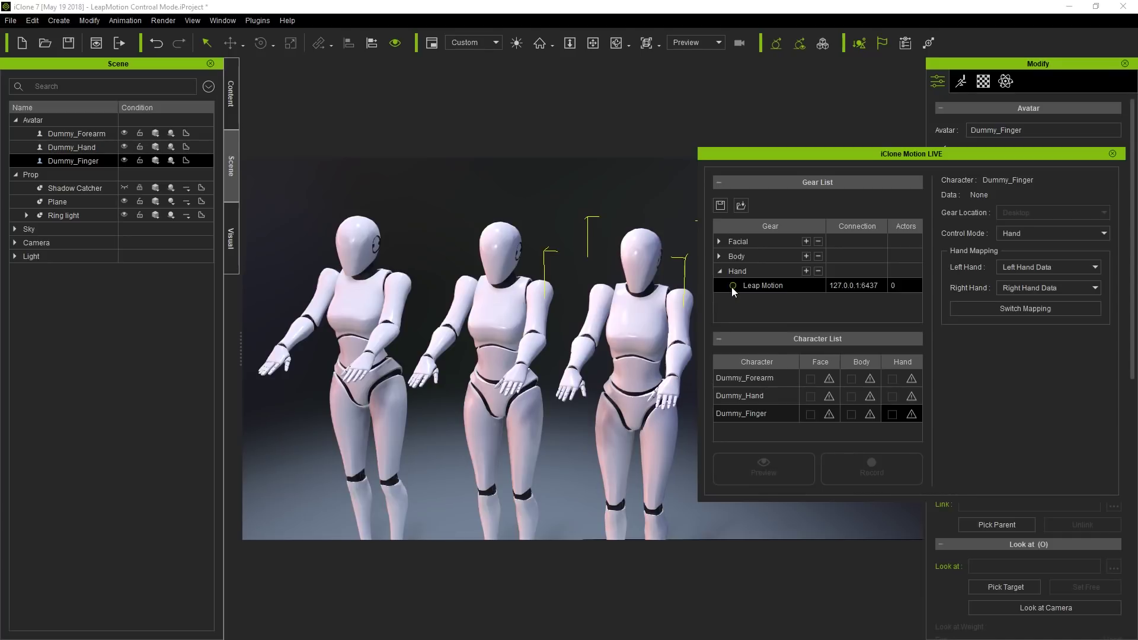
# Step: Tick Leap Motion hand data for Dummy_Forearm, Dummy_Hand and Dummy_Finger
pyautogui.click(773, 378)
pyautogui.click(893, 378)
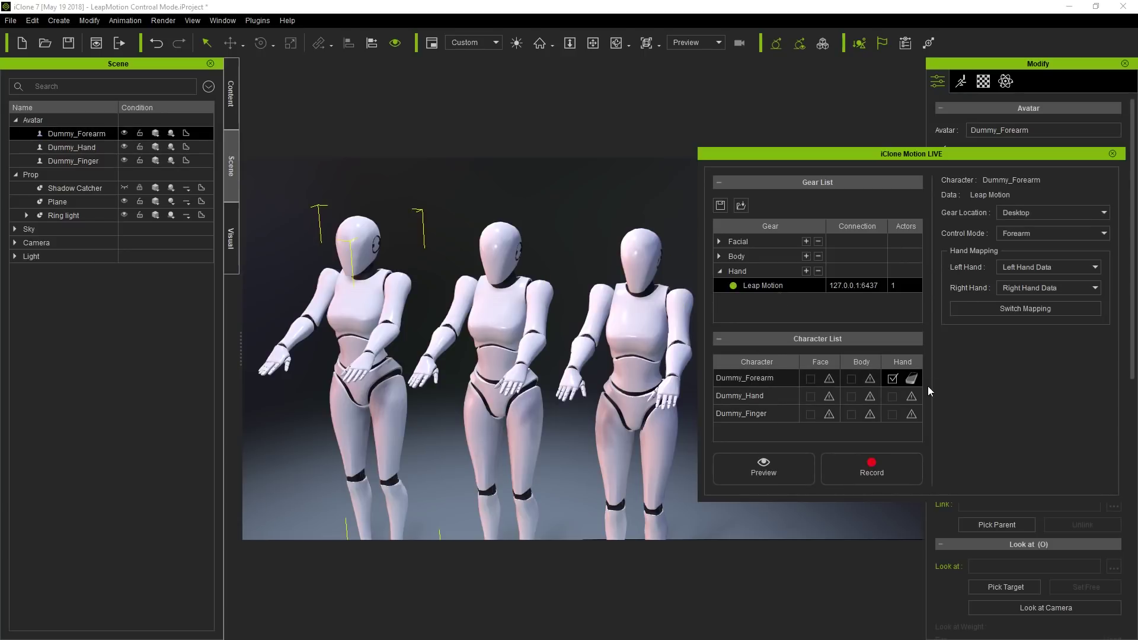
pyautogui.click(912, 397)
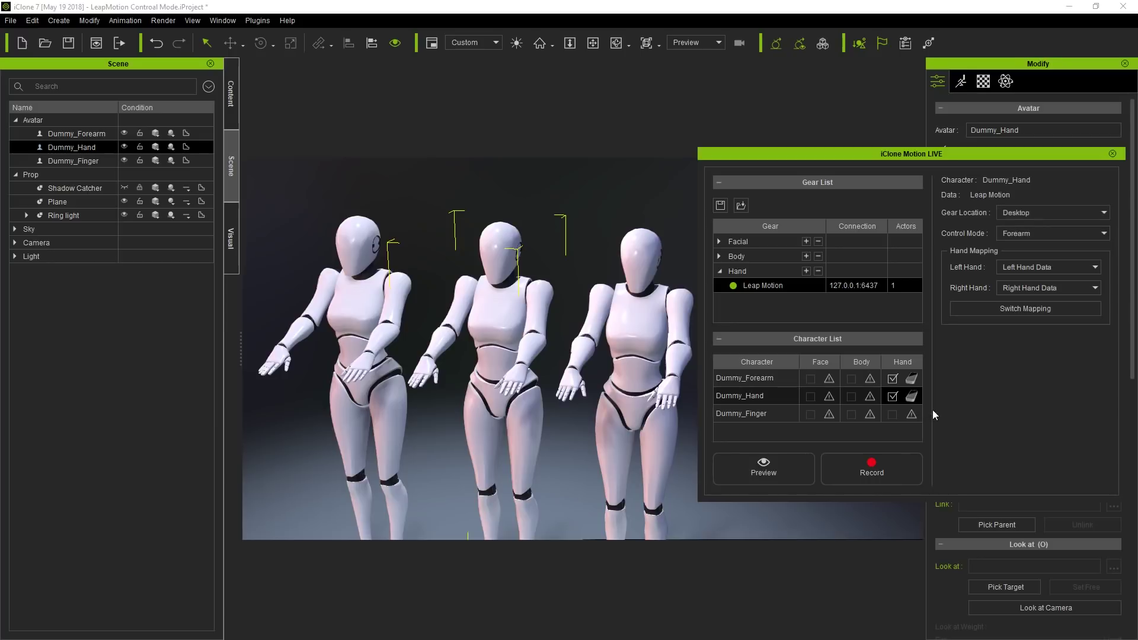
pyautogui.click(911, 414)
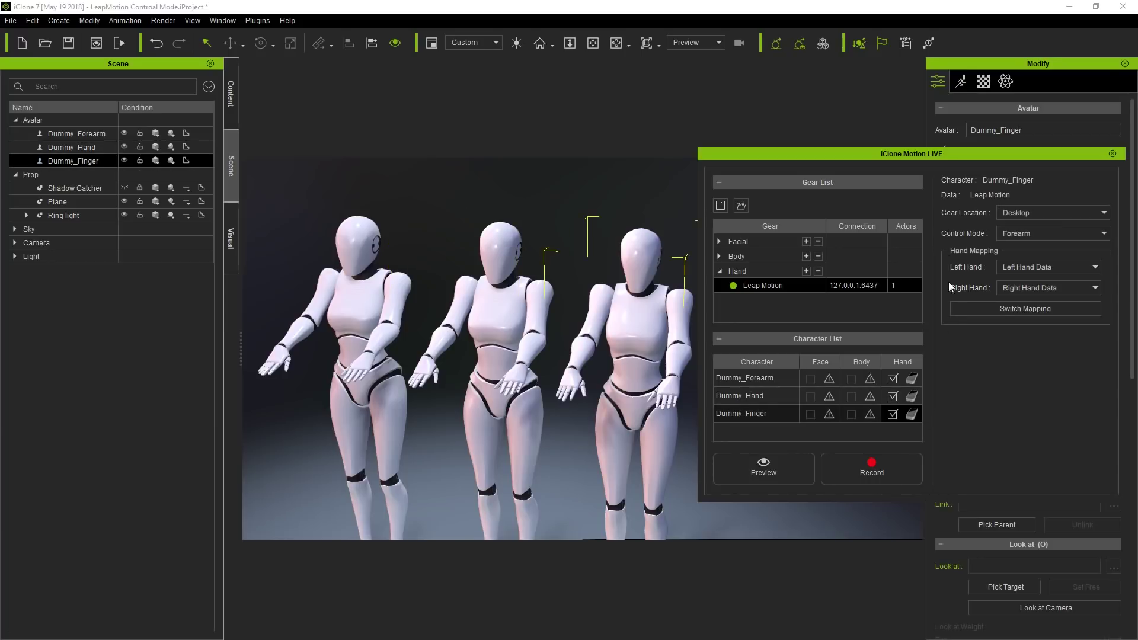
pyautogui.click(768, 379)
pyautogui.click(767, 396)
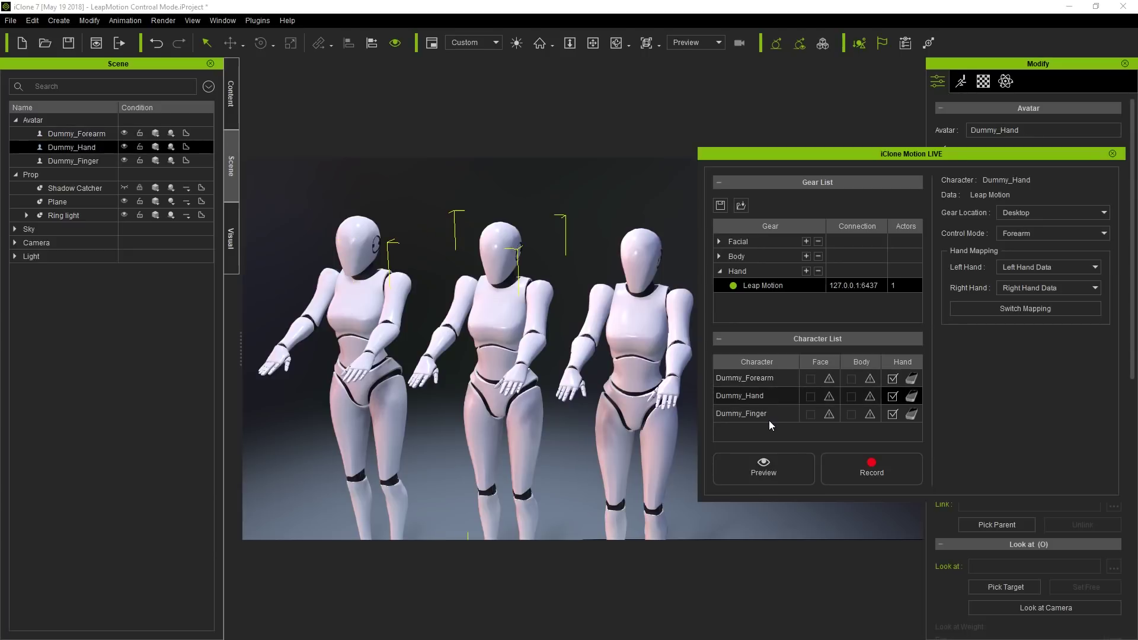
# Step: Set Control Mode to Forearm, Hand and Finger for Dummy_Forearm, Dummy_Hand and Dummy_Finger respectively
pyautogui.click(763, 379)
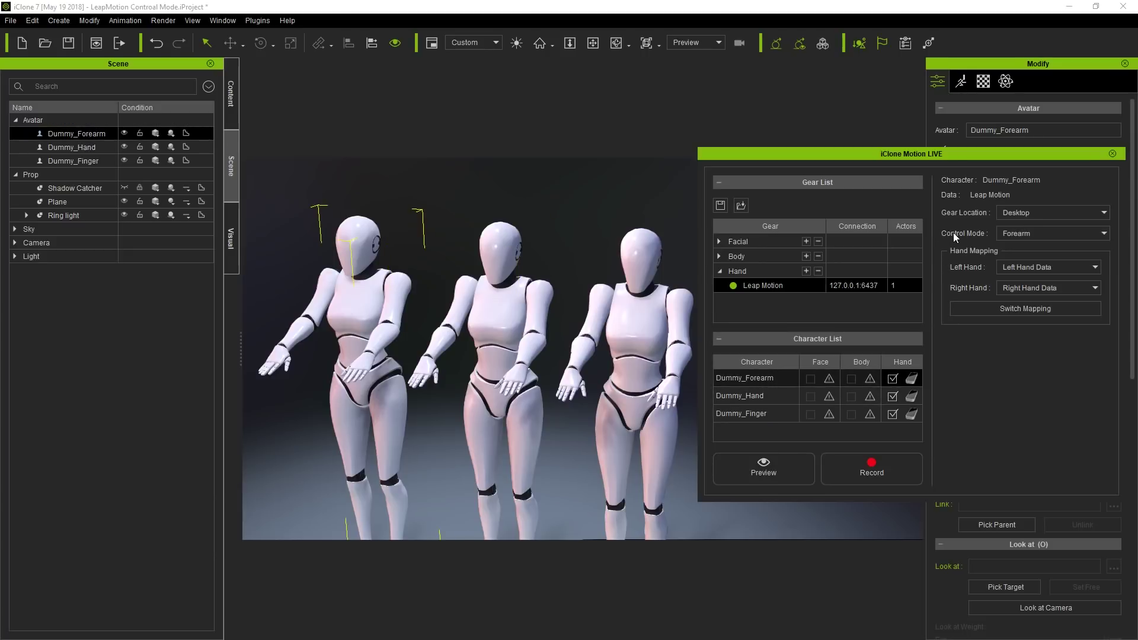
pyautogui.click(1007, 237)
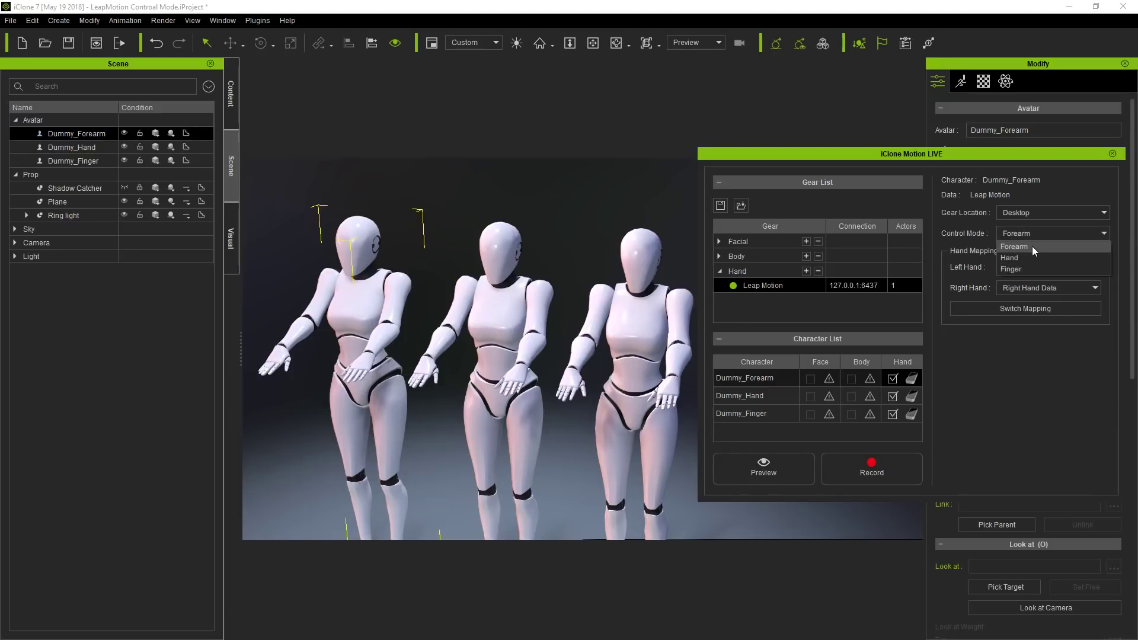
pyautogui.click(945, 232)
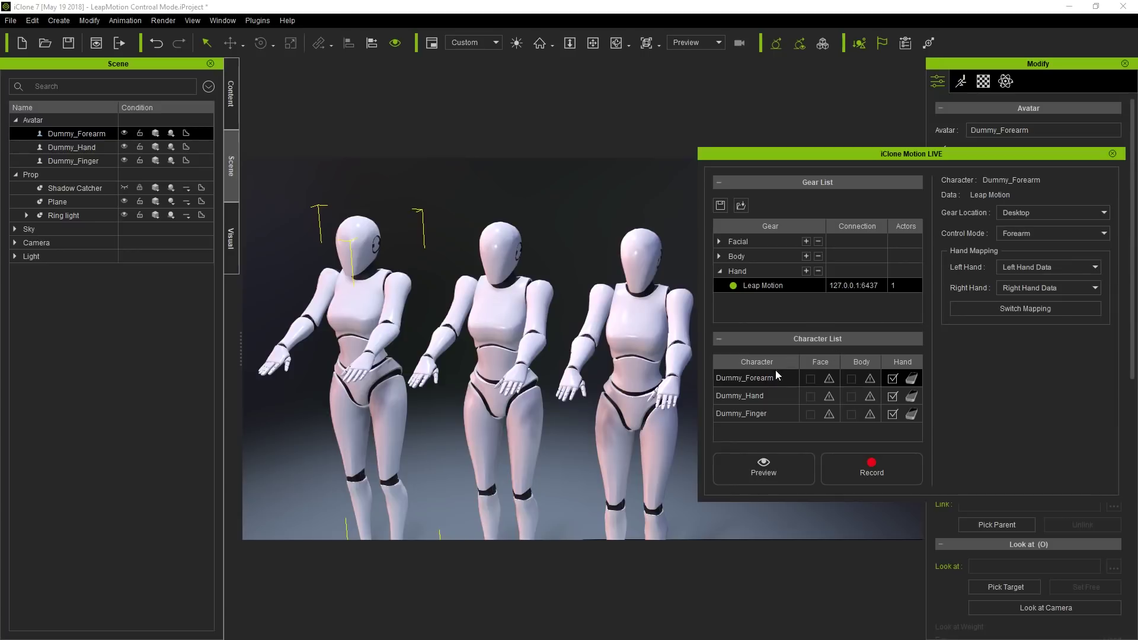
pyautogui.click(784, 394)
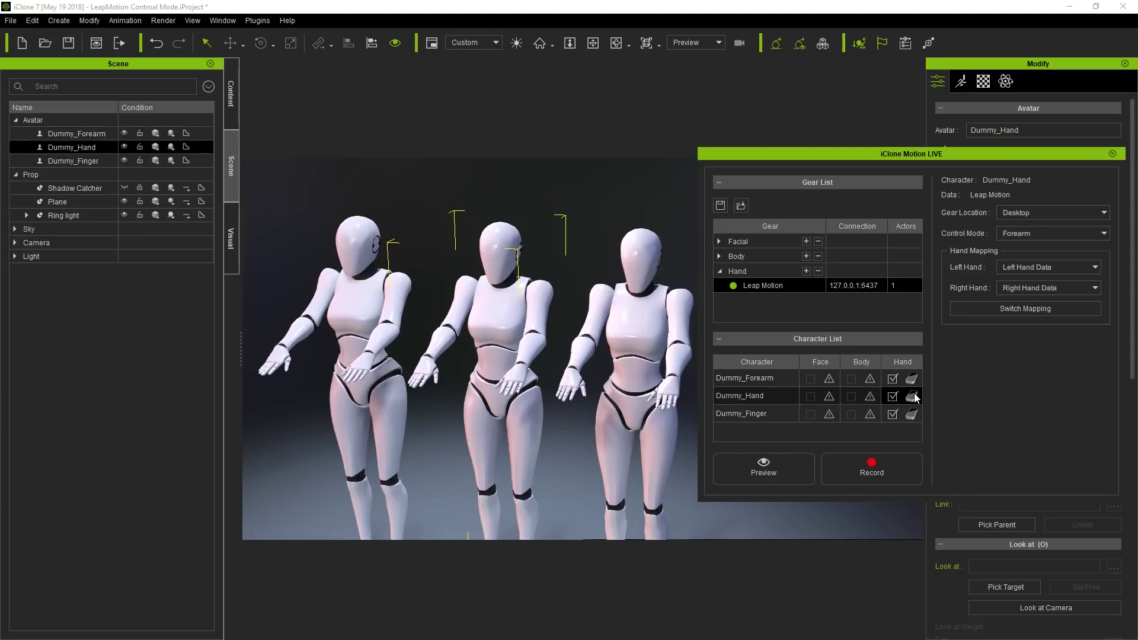
pyautogui.click(1058, 234)
pyautogui.click(1037, 253)
pyautogui.click(915, 416)
pyautogui.click(1039, 235)
pyautogui.click(1029, 268)
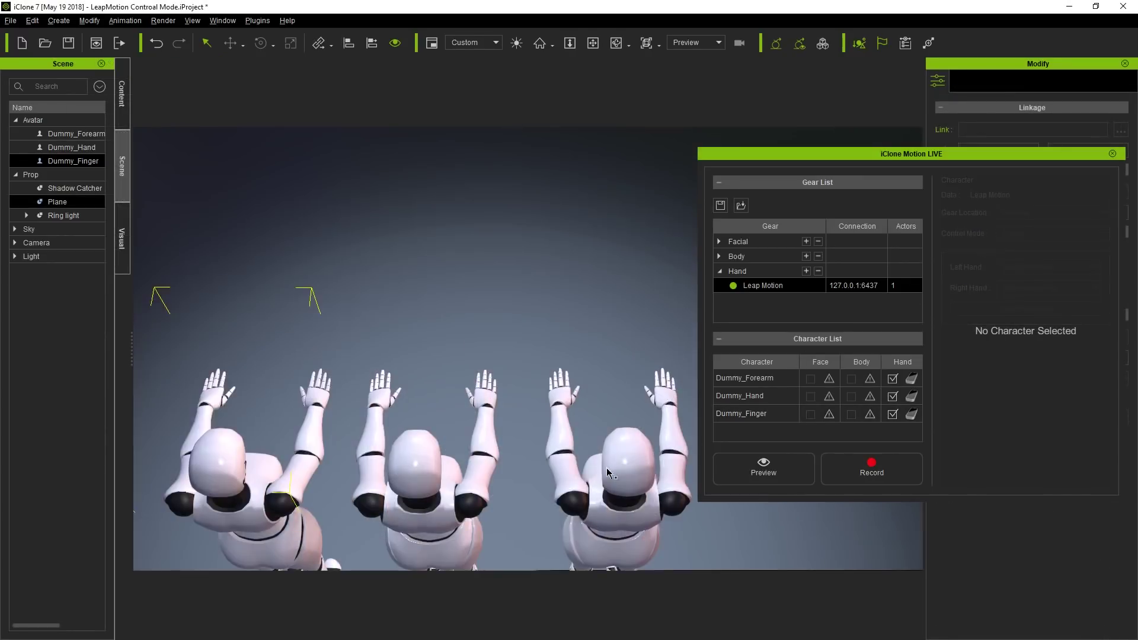
# Step: Start the live Leap Motion preview so Dummy, Dummy_Mirror and Dummy_LeftHand follow the tracked hands
pyautogui.click(813, 471)
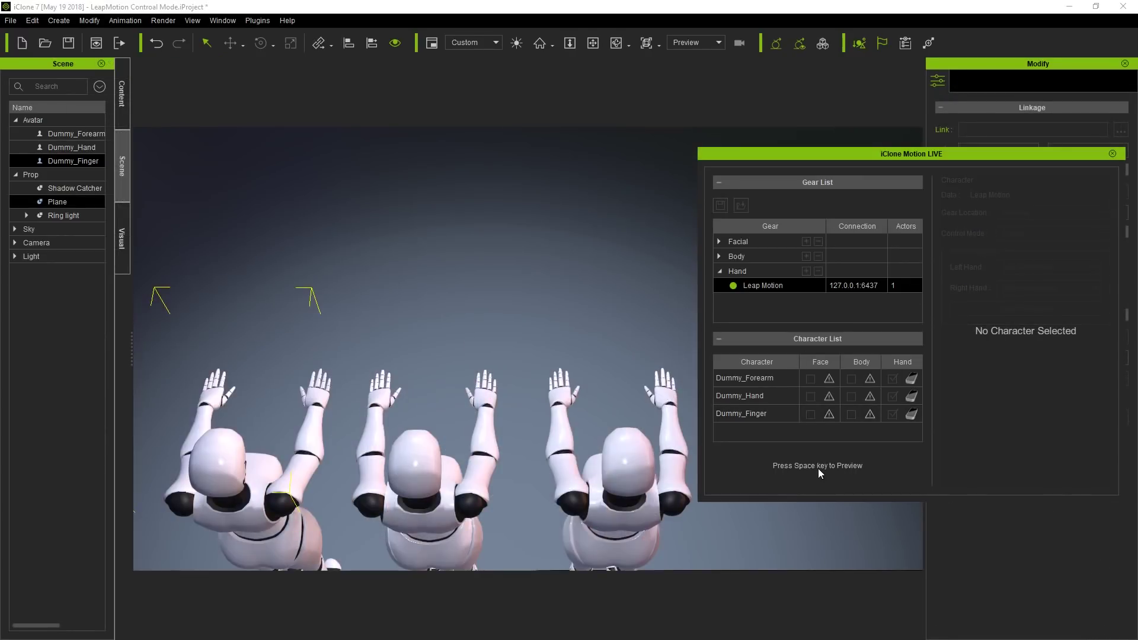
pyautogui.press('space')
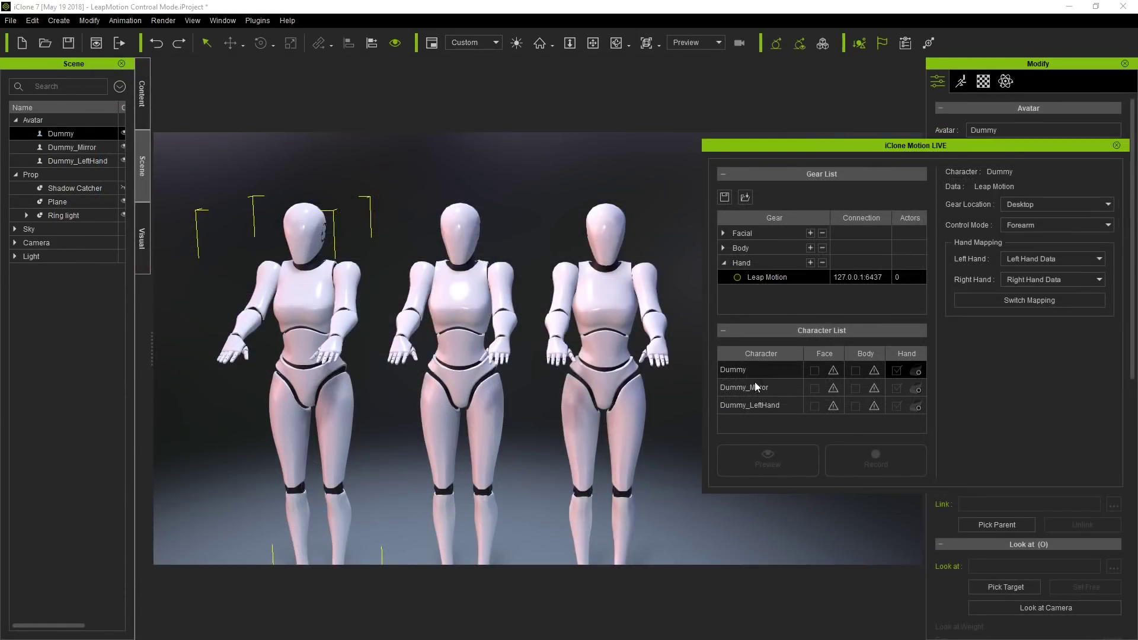
# Step: Review each dummy's hand settings, then swap Dummy_Mirror's left and right hand data with Switch Mapping
pyautogui.click(749, 389)
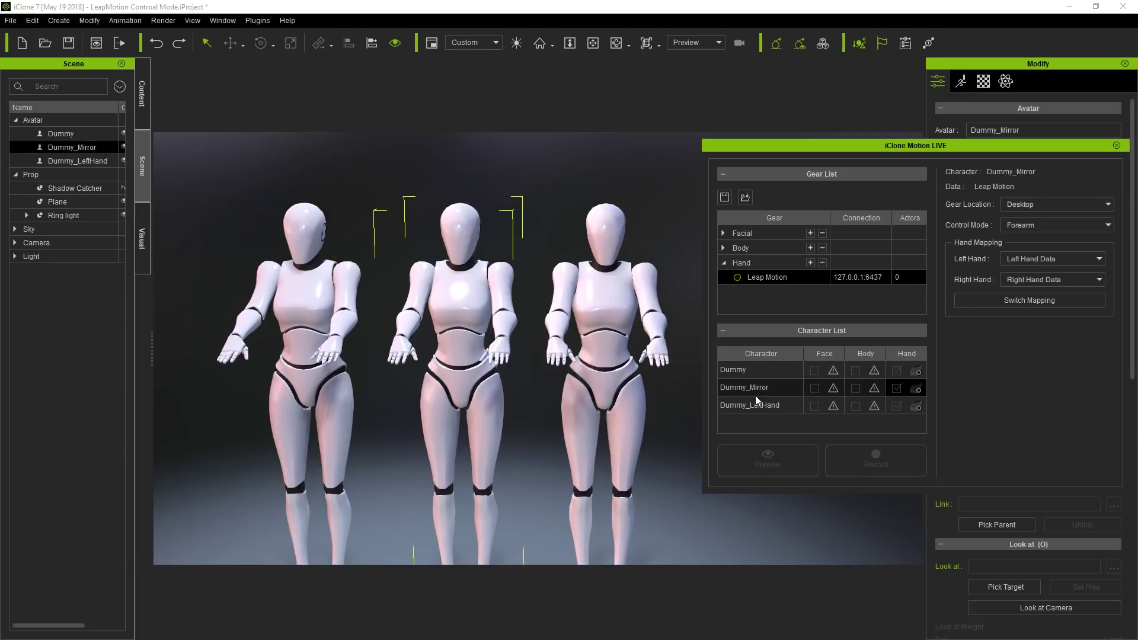
pyautogui.click(762, 406)
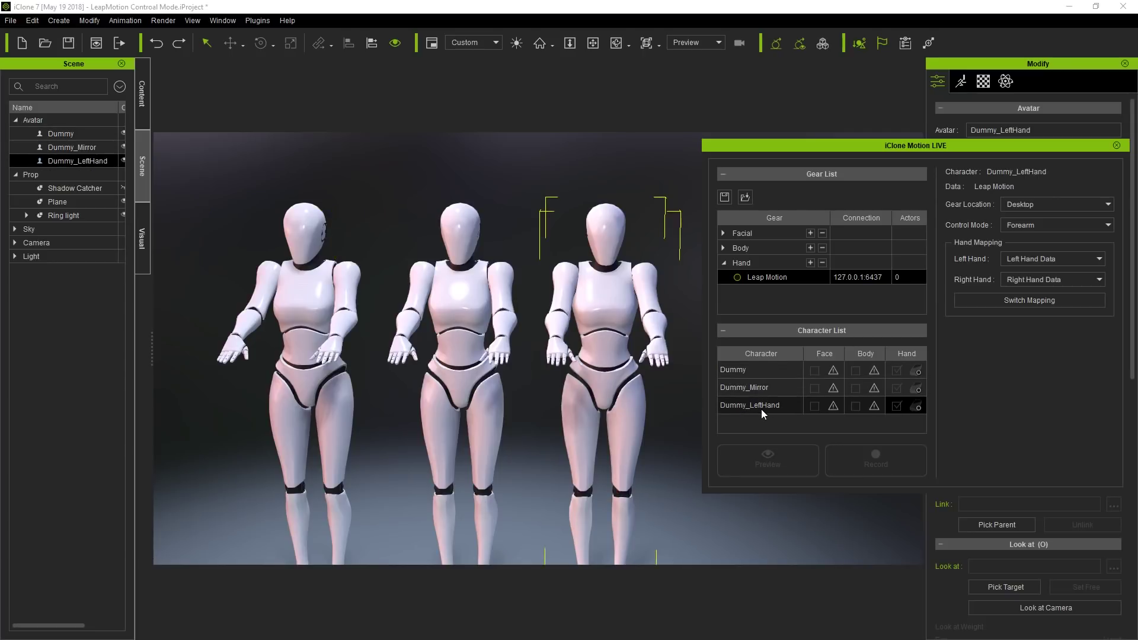
pyautogui.click(762, 378)
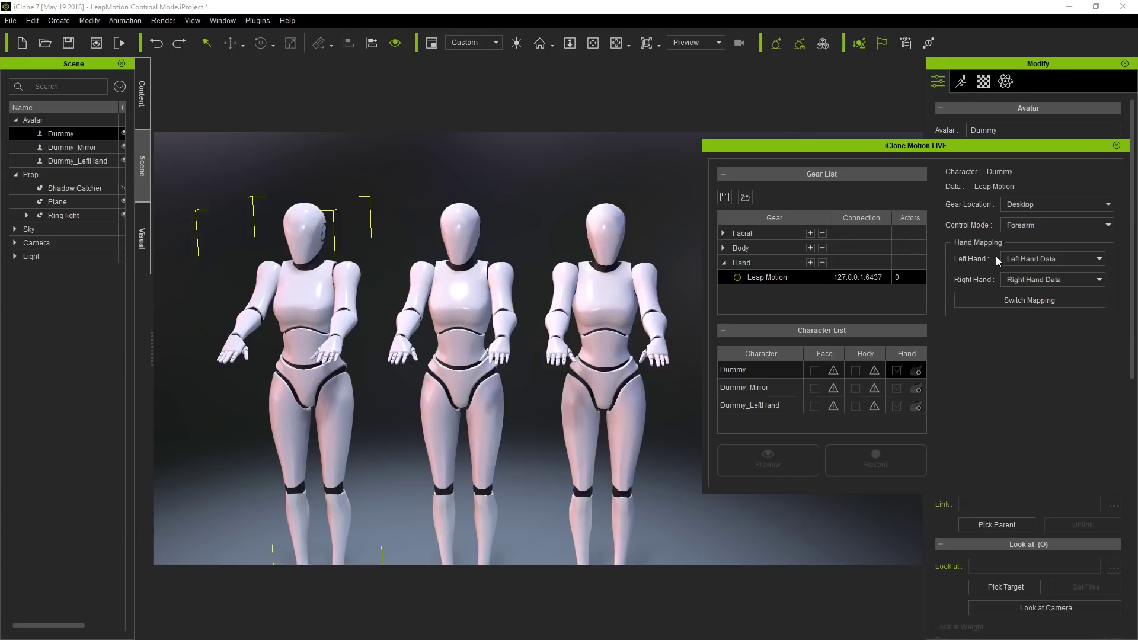
pyautogui.click(1015, 260)
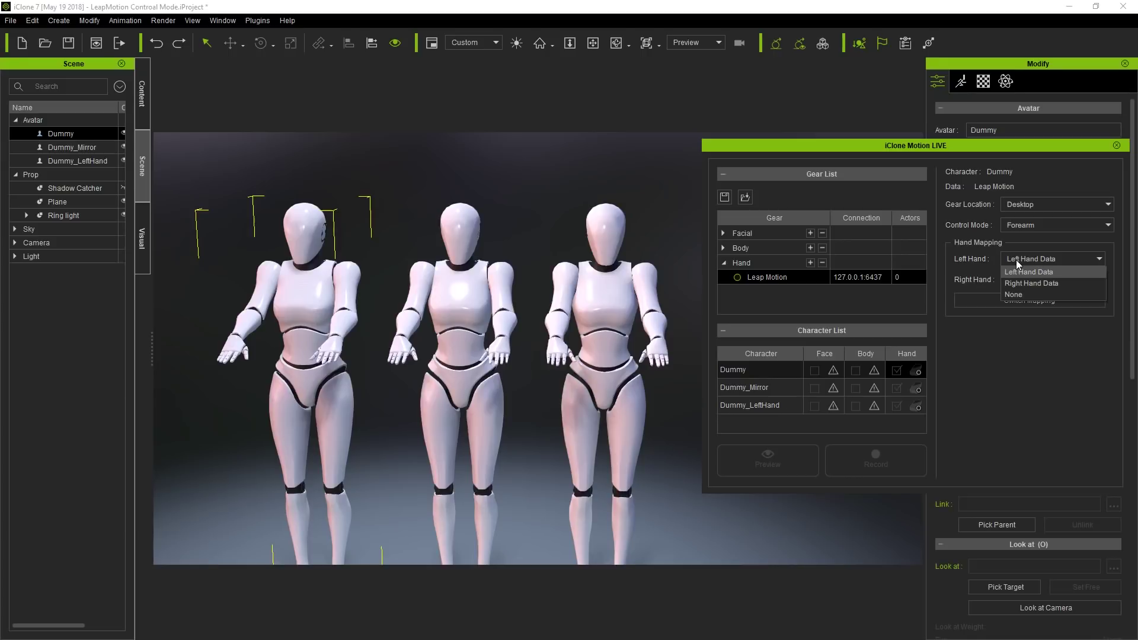
pyautogui.click(976, 268)
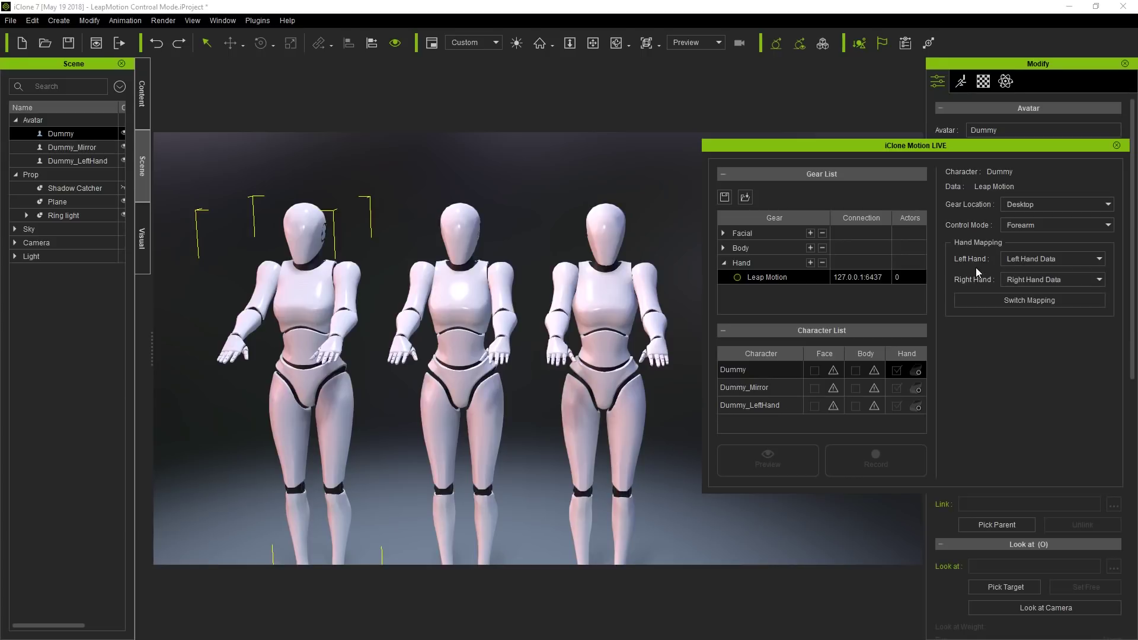
pyautogui.click(786, 388)
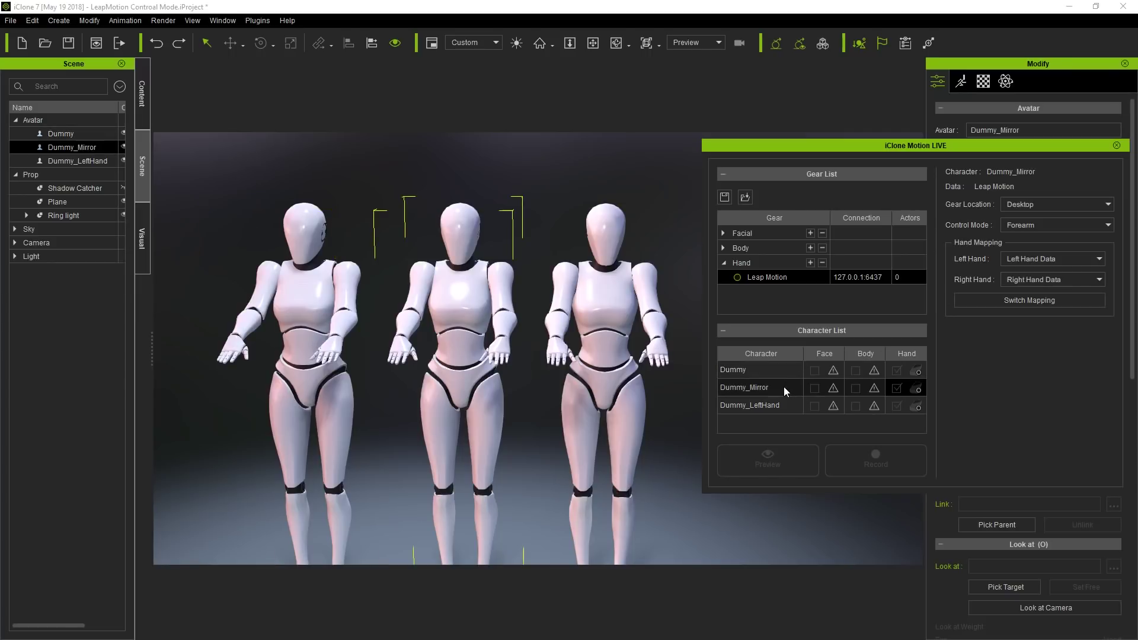
pyautogui.click(1014, 302)
# Step: Set Dummy_LeftHand's Right Hand to Left Hand Data
pyautogui.click(772, 408)
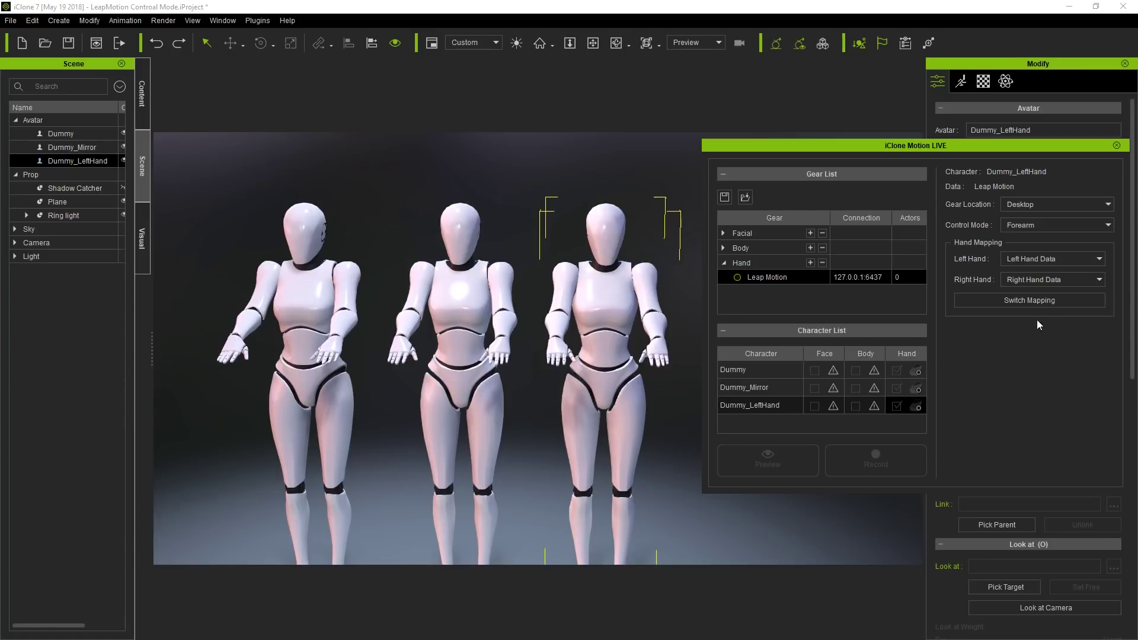
pyautogui.click(1040, 279)
pyautogui.click(1037, 292)
# Step: Connect the Leap Motion device in the Gear List and start the live hand preview
pyautogui.click(737, 278)
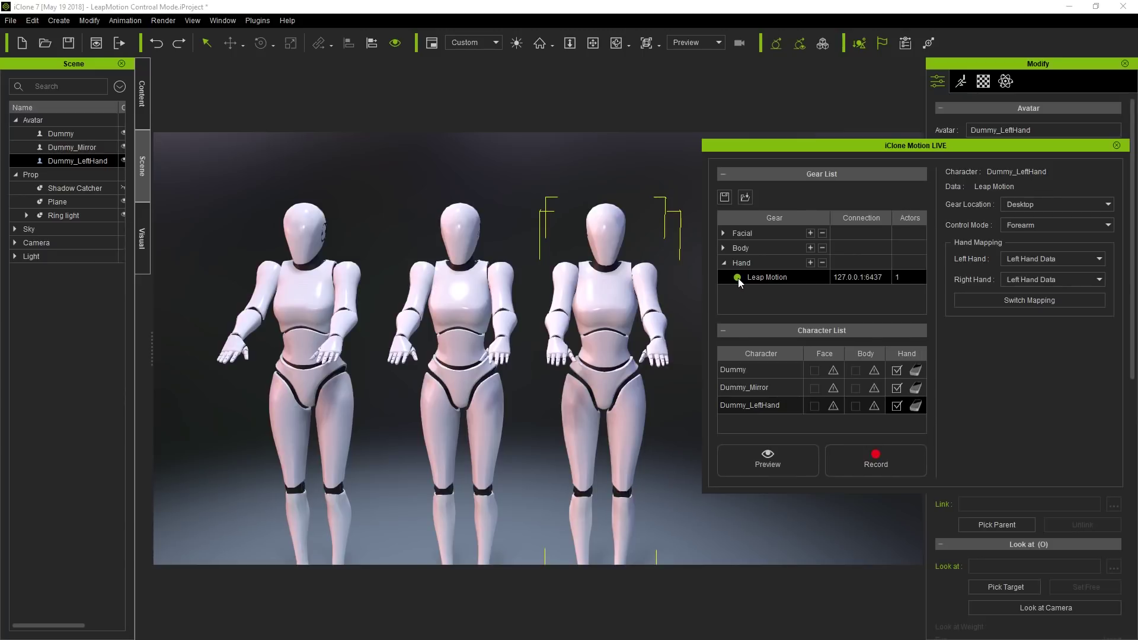
pyautogui.click(780, 462)
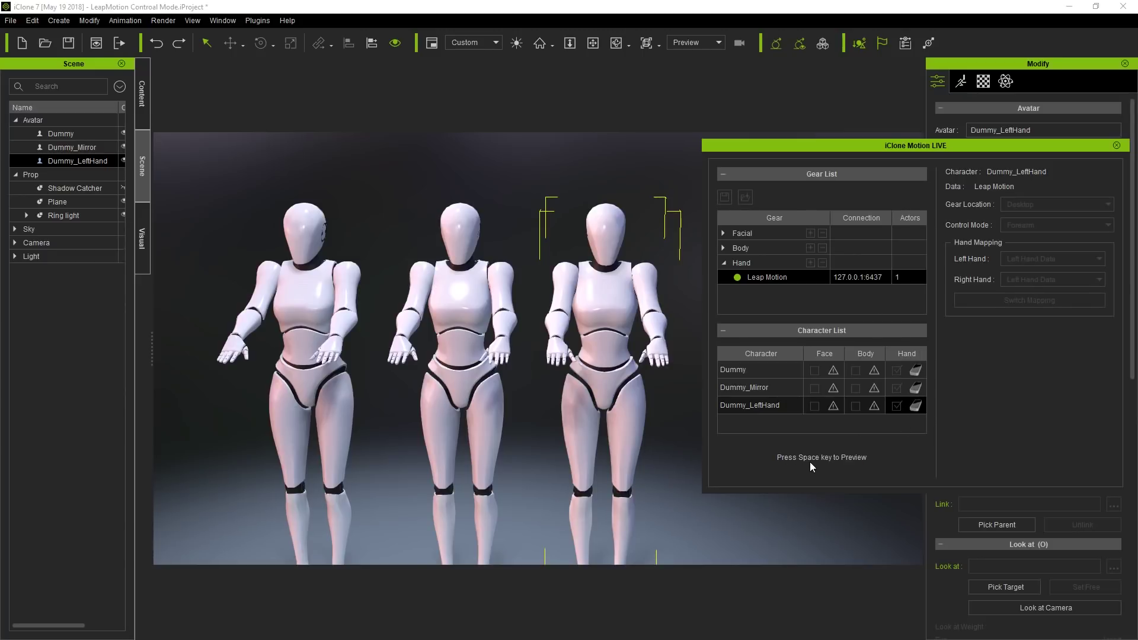
pyautogui.press('space')
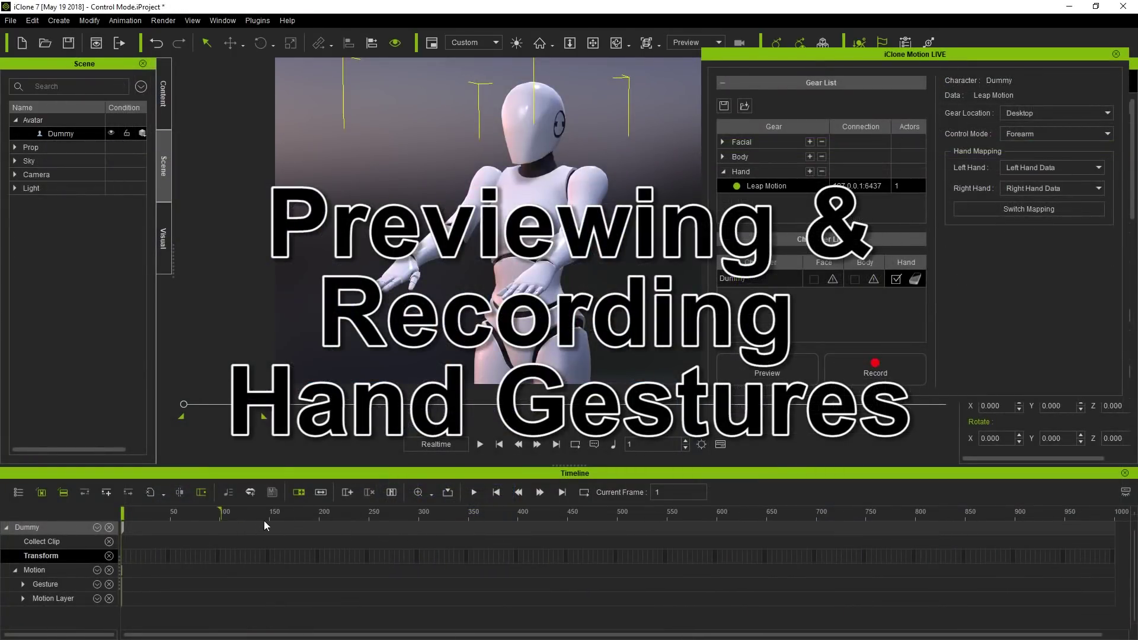
# Step: Run a live hand preview on the single Dummy, then stop it
pyautogui.click(770, 370)
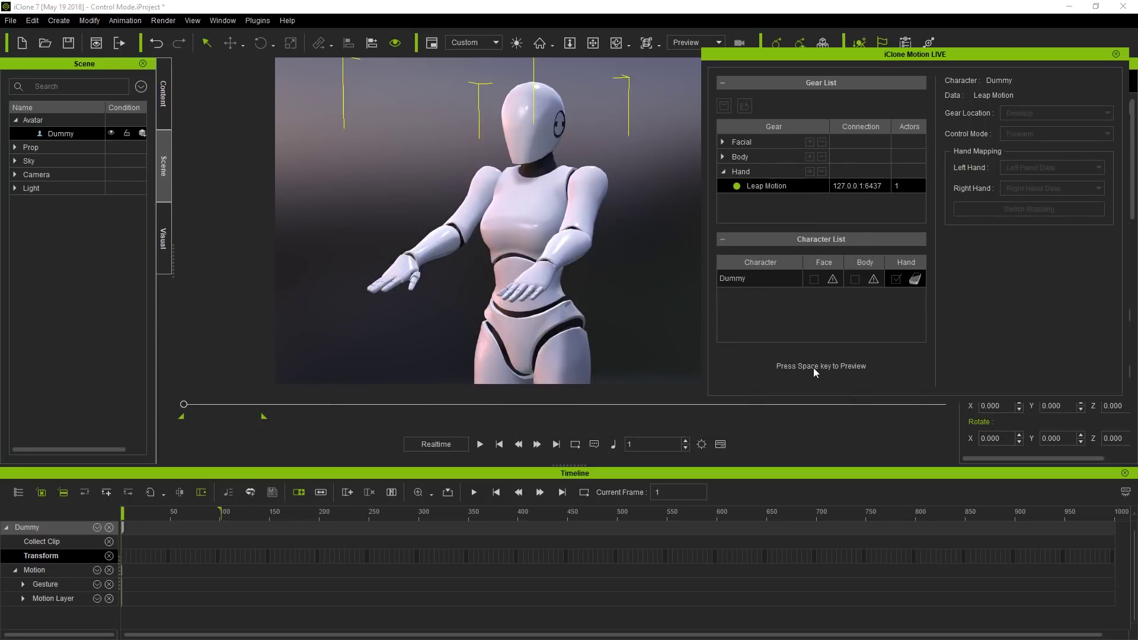
pyautogui.press('space')
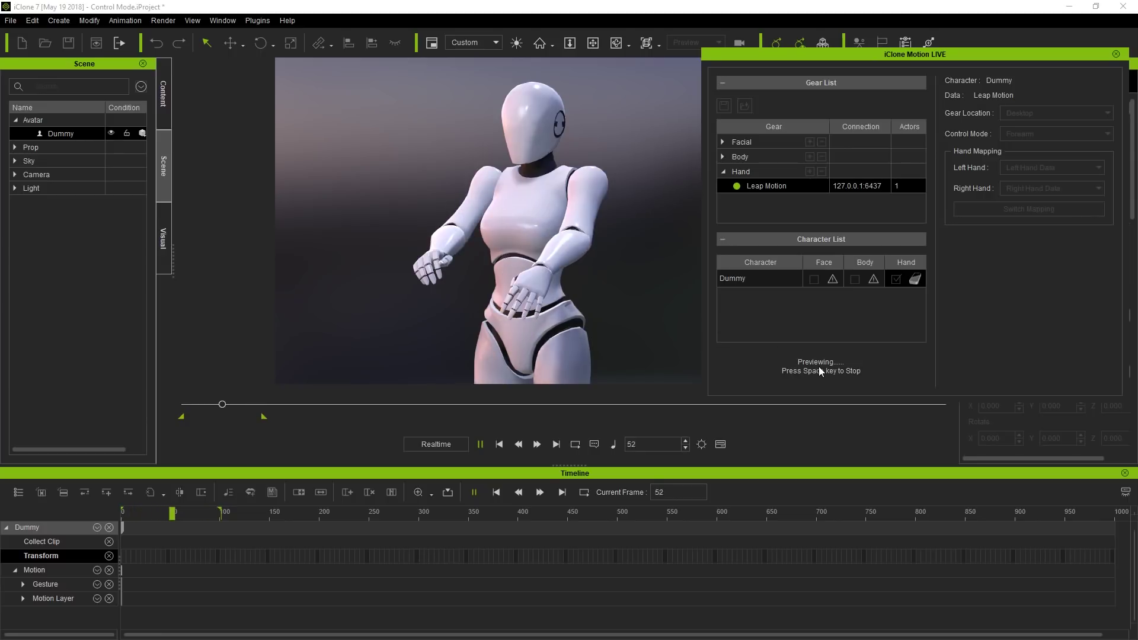
pyautogui.press('space')
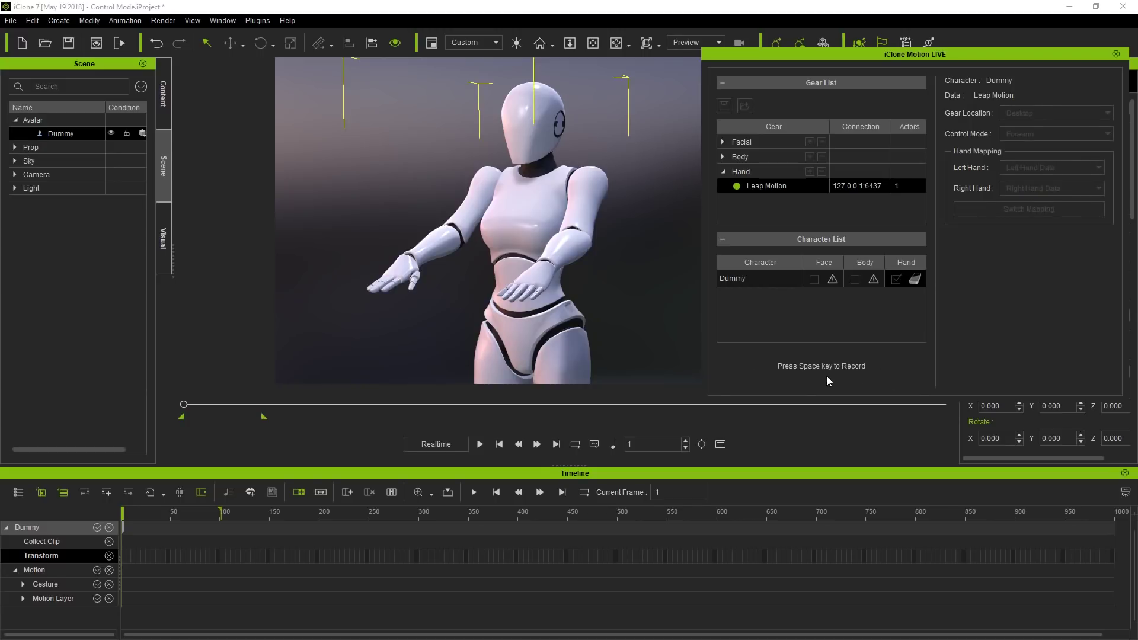
# Step: Record the Dummy's hand motion as a Puppet Clip, rewind to frame 1 and play it back
pyautogui.press('space')
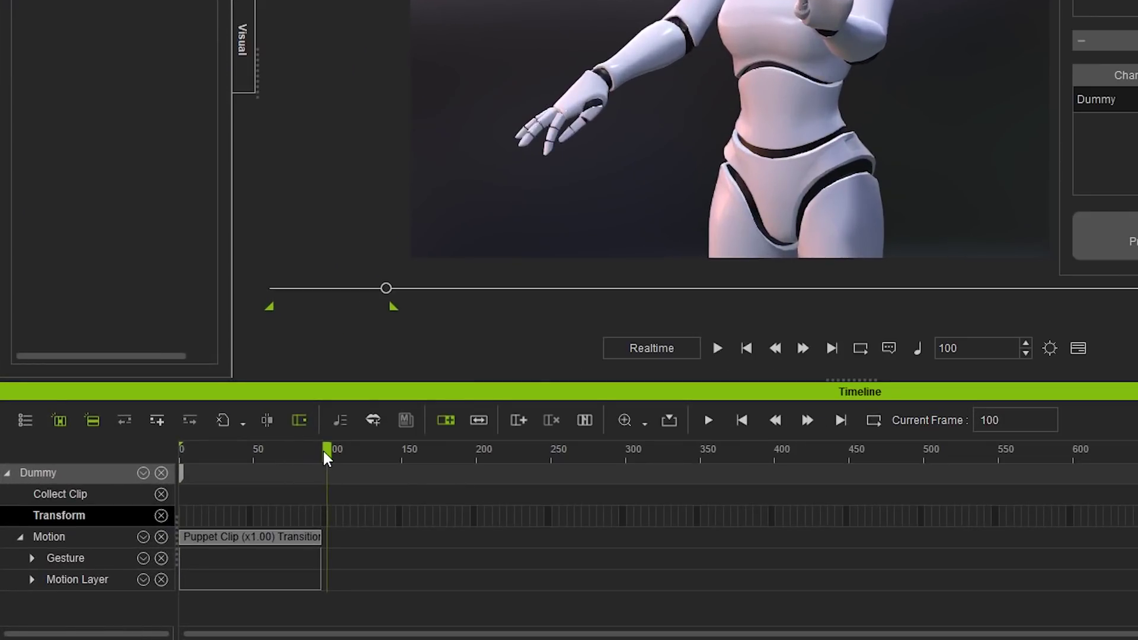
pyautogui.moveTo(322, 449); pyautogui.dragTo(245, 458)
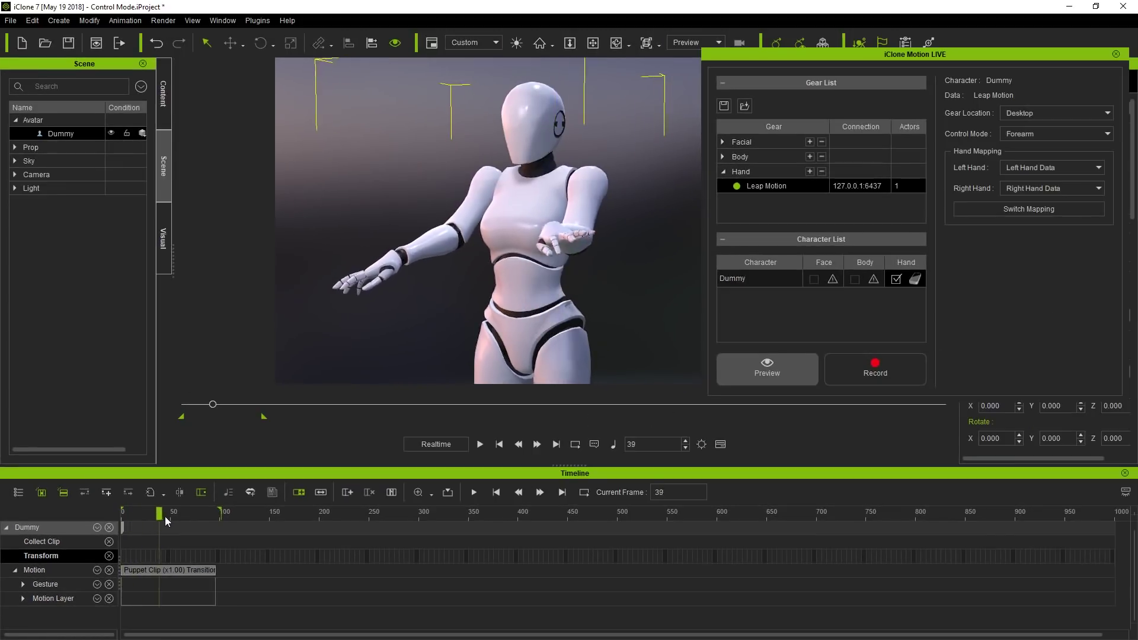
pyautogui.moveTo(165, 517); pyautogui.dragTo(110, 526)
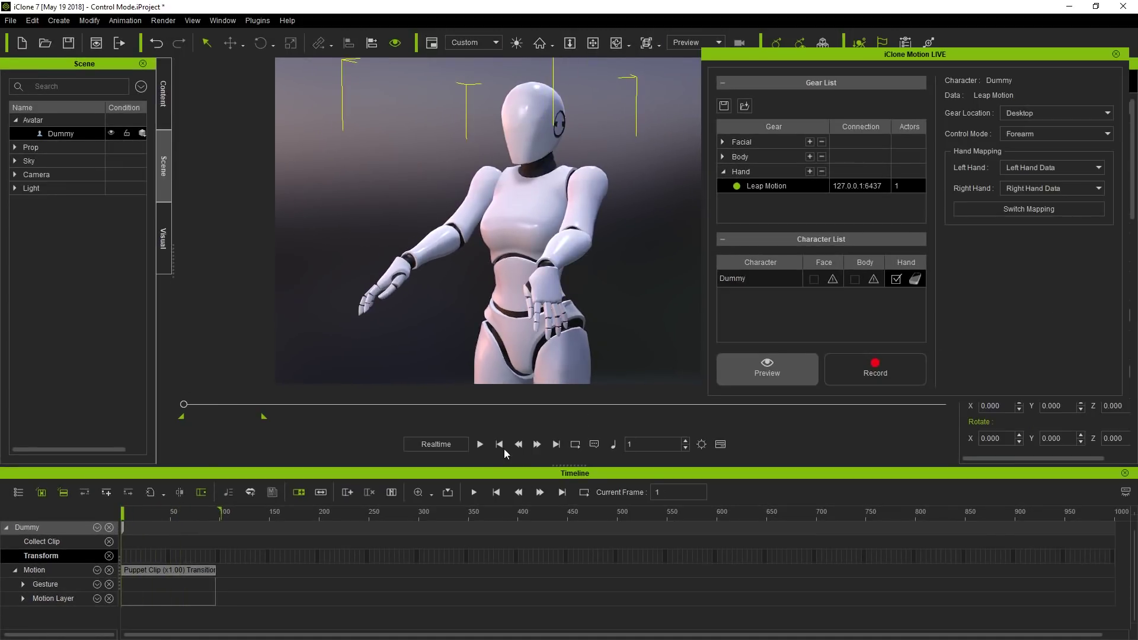
pyautogui.click(480, 445)
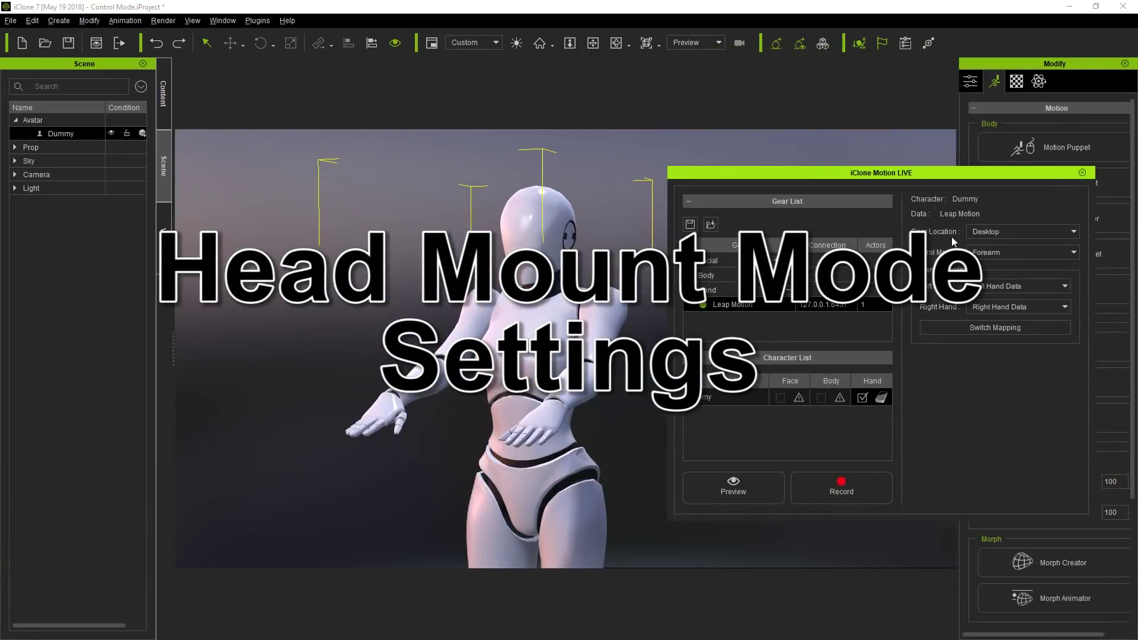
# Step: Set the Dummy's Gear Location to Head Mount
pyautogui.click(990, 232)
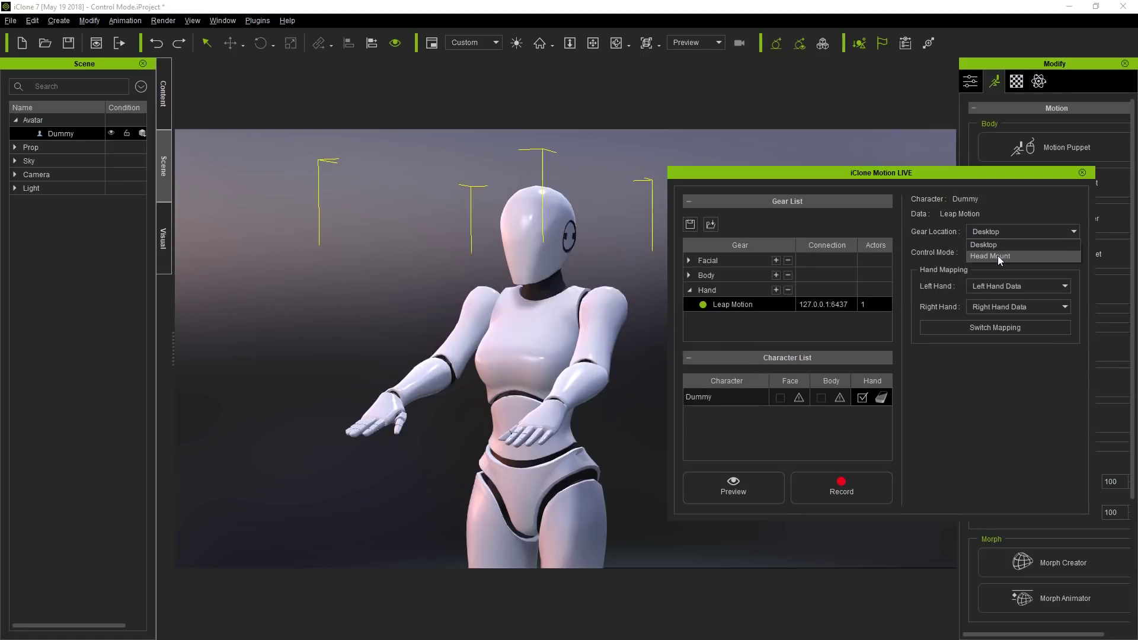
pyautogui.click(990, 256)
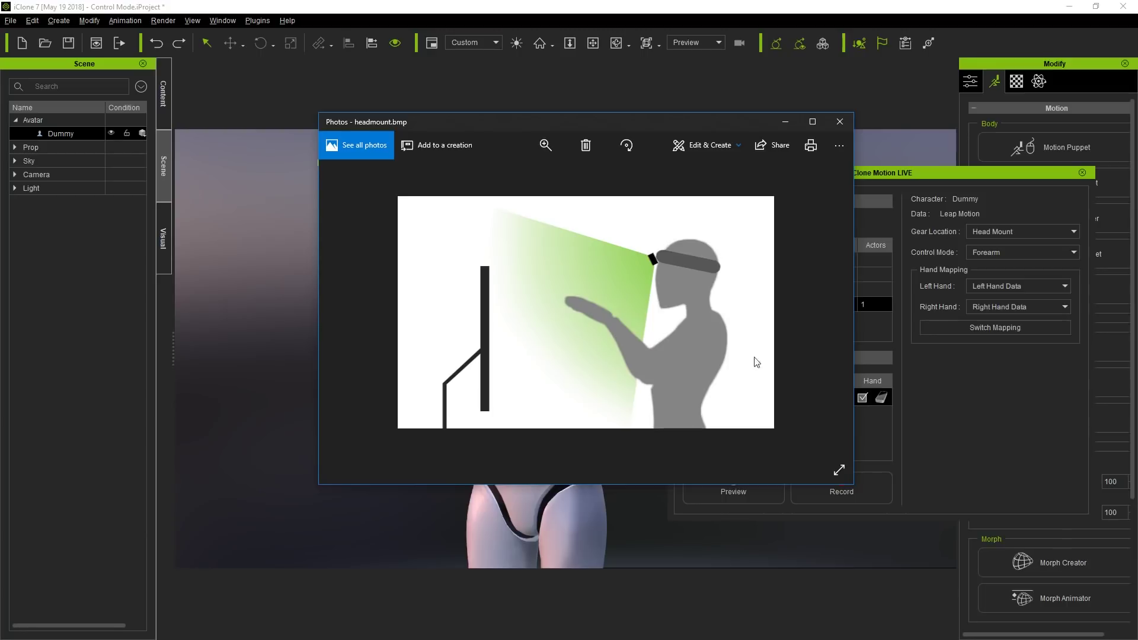
# Step: Close the headmount.bmp setup picture in Photos
pyautogui.click(990, 386)
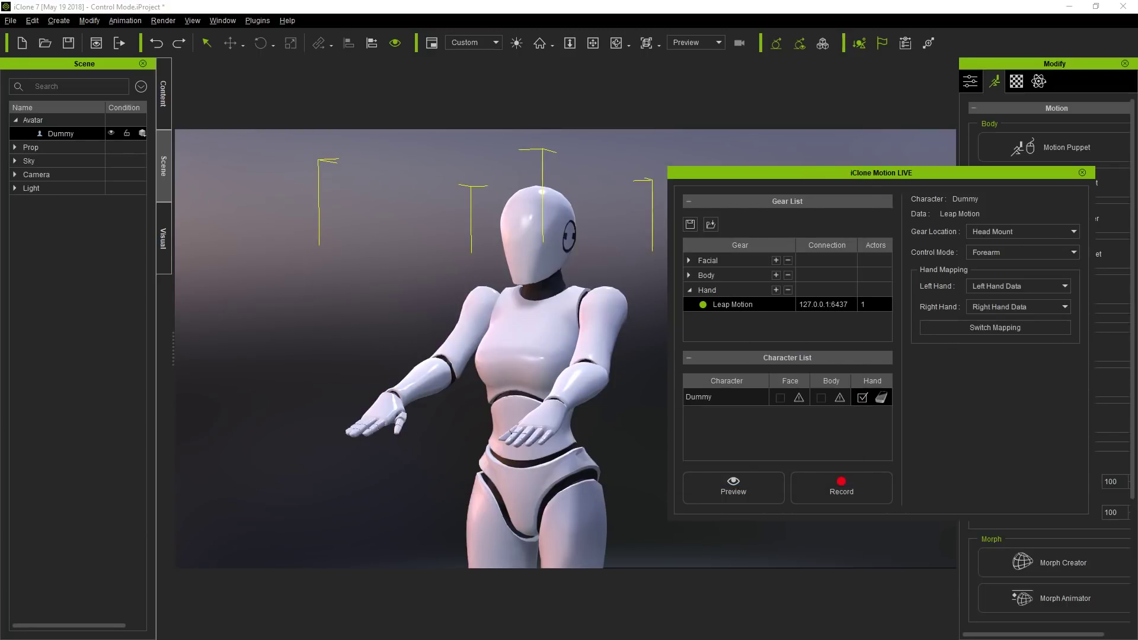
# Step: Switch the Leap visualizer to head-mounted mode with V, then shrink it and move it right
pyautogui.hotkey('alt', 'Tab')
pyautogui.moveTo(1017, 153); pyautogui.dragTo(647, 146)
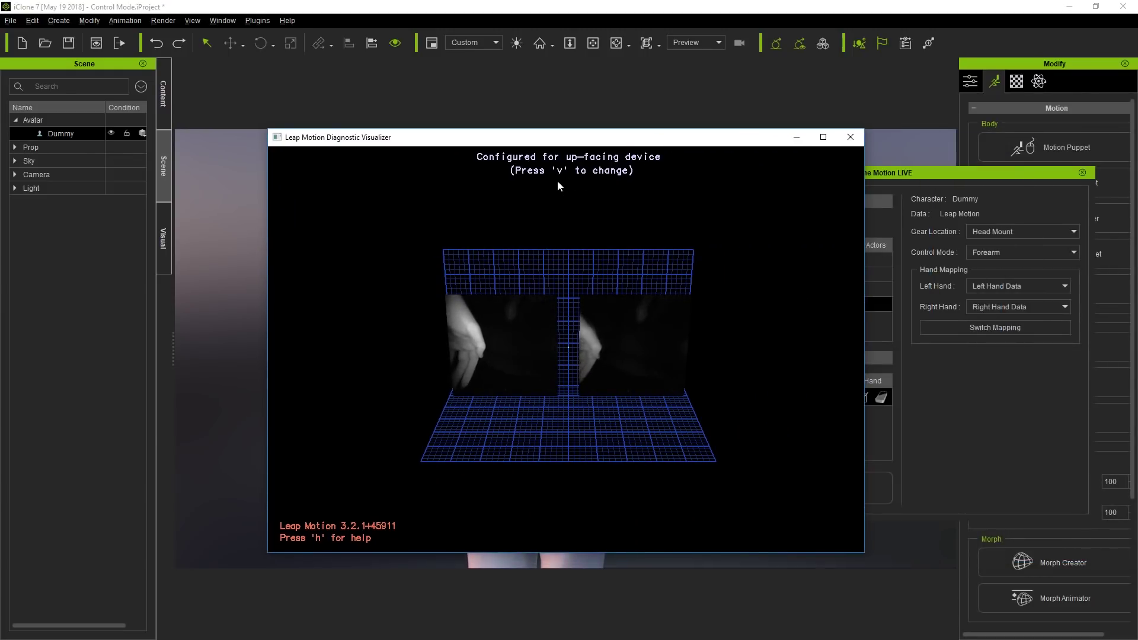
pyautogui.press('v')
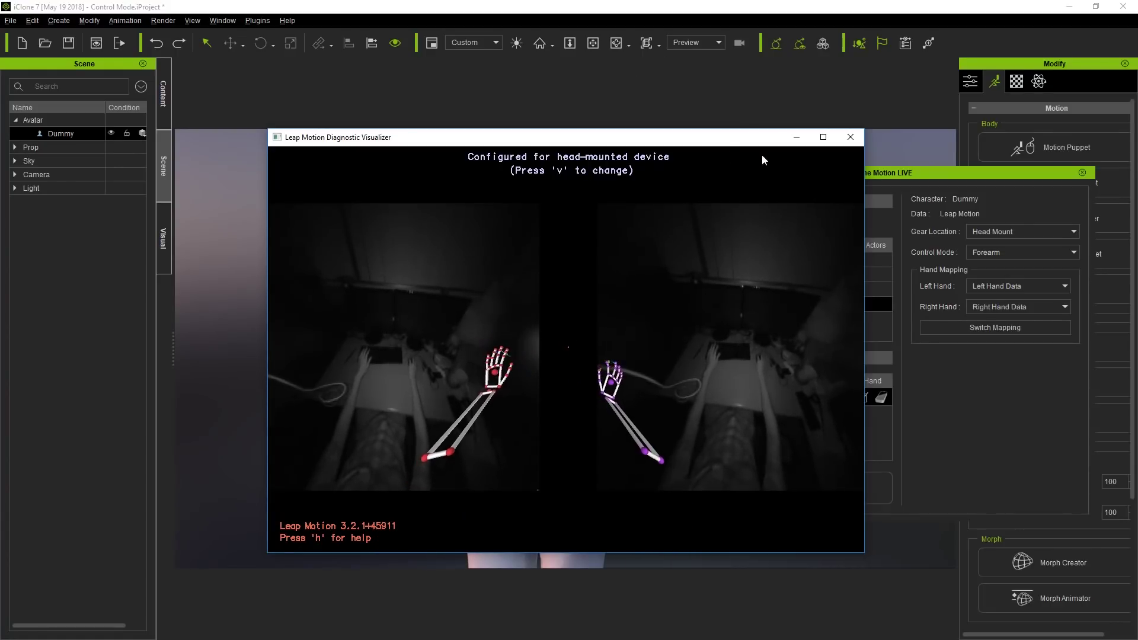
pyautogui.moveTo(864, 129); pyautogui.dragTo(749, 191)
pyautogui.moveTo(622, 204); pyautogui.dragTo(1023, 94)
# Step: Start the head-mount live hand preview and bring the Leap visualizer back in front
pyautogui.click(742, 486)
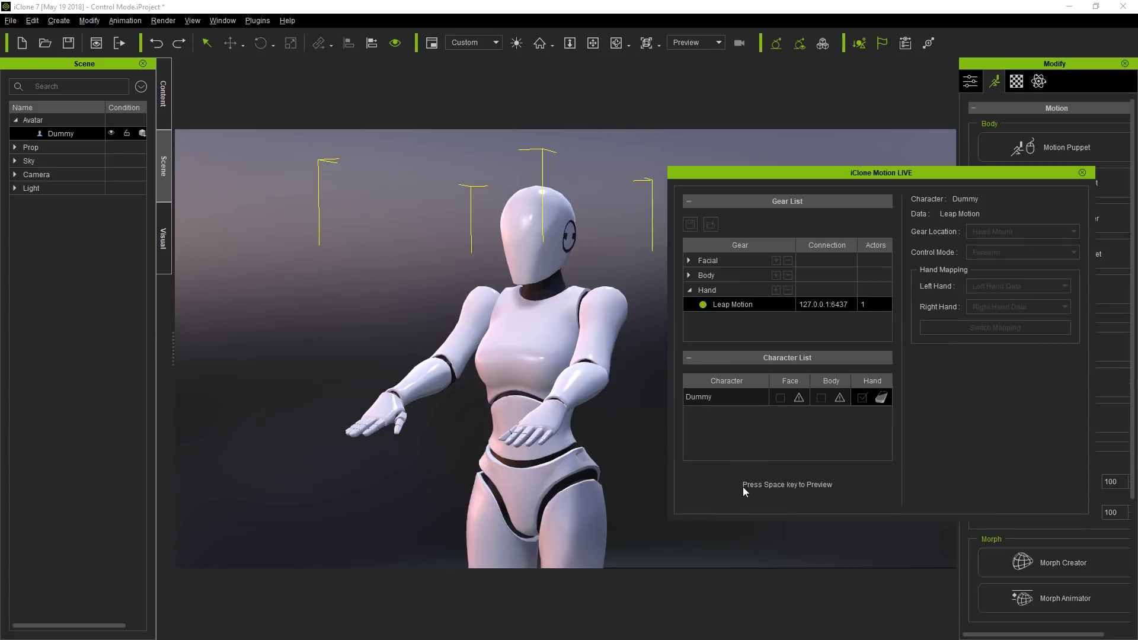
pyautogui.press('space')
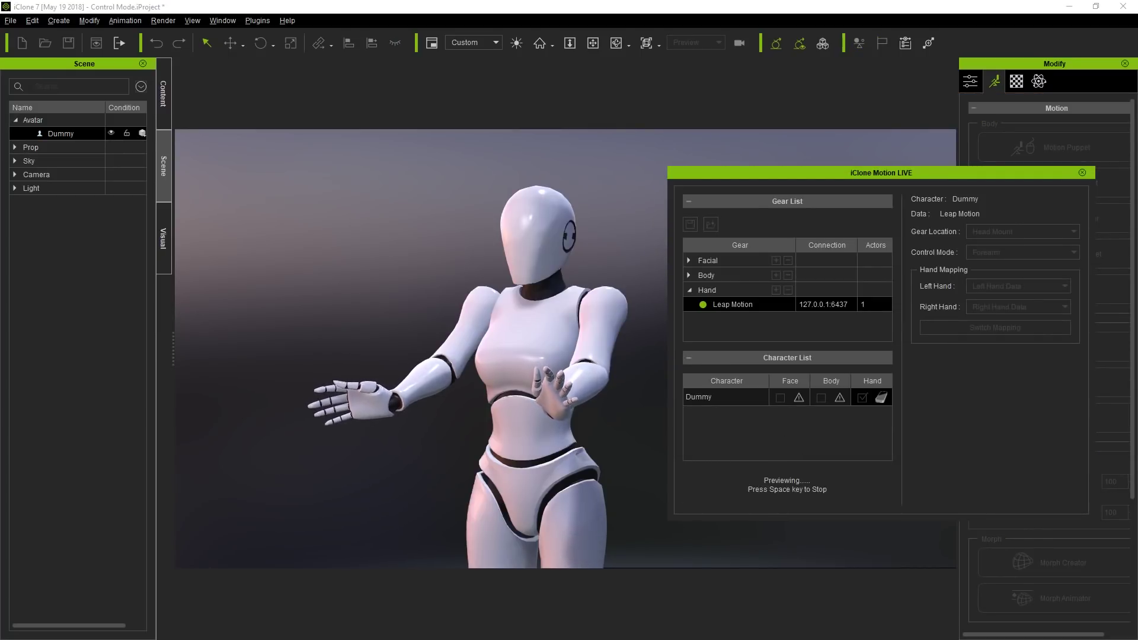
pyautogui.hotkey('alt', 'Tab')
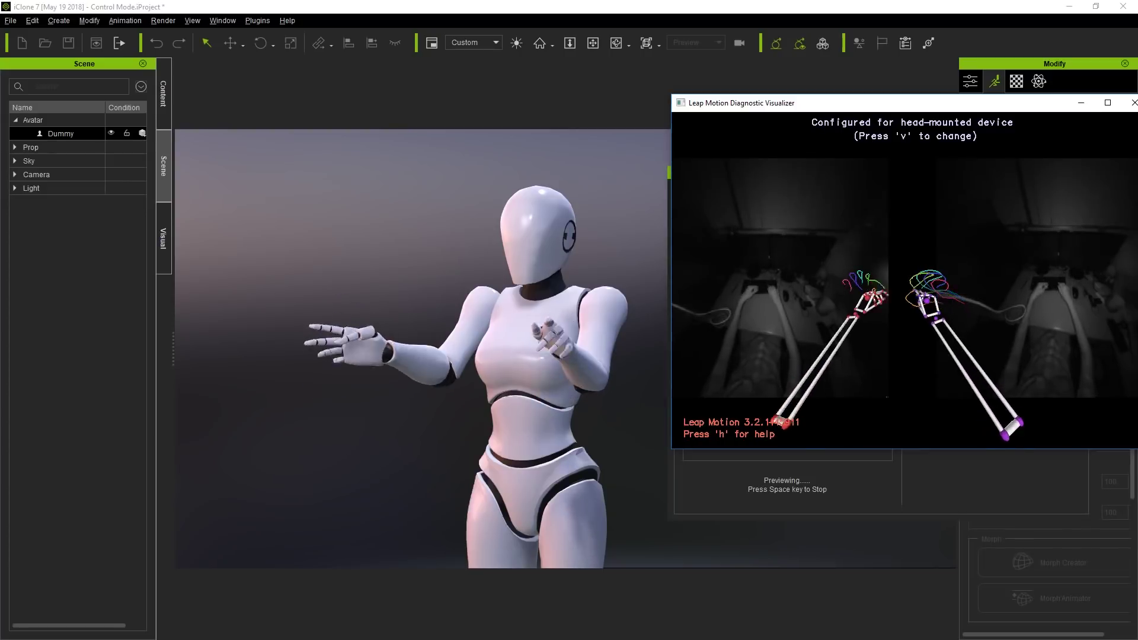